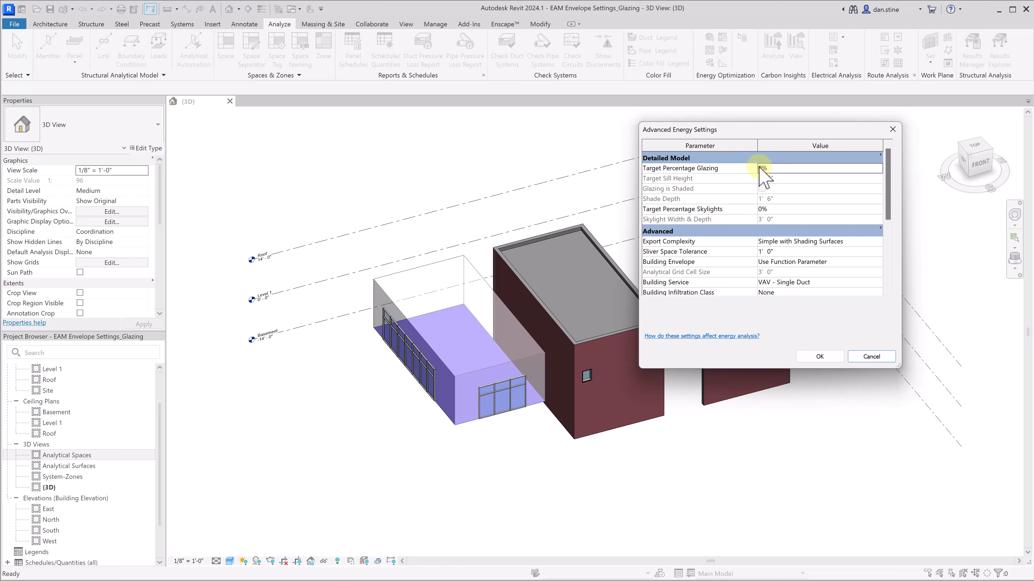
- In the advanced energy settings, set the Mass Glazing conceptual construction to Double Pane Clear – LowE Hot Climate, Low SHGC
{"action": "scroll", "coordinate": [811, 248], "scroll_direction": "down", "scroll_amount": 5}
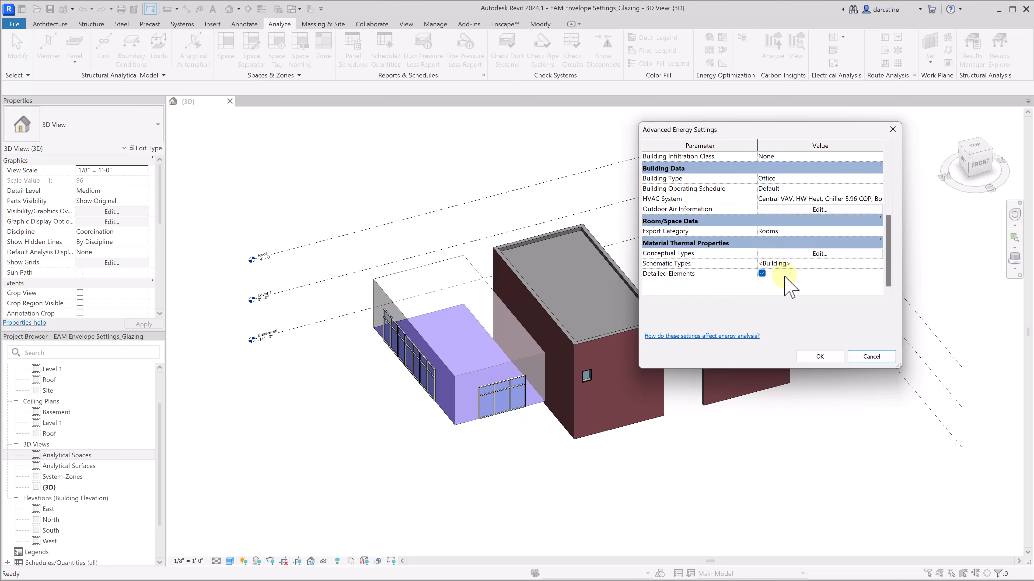
{"action": "left_click", "coordinate": [785, 252]}
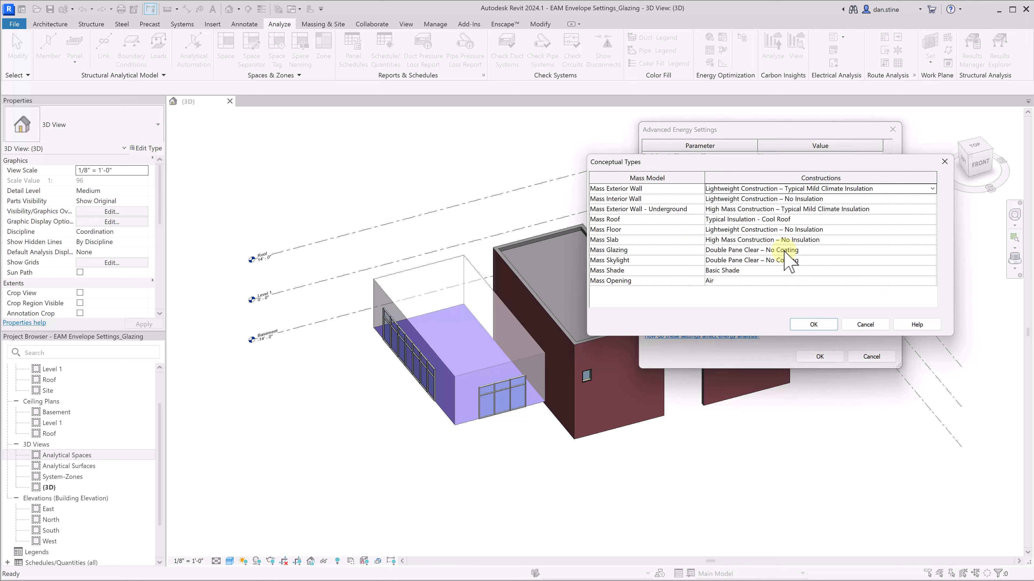
{"action": "left_click", "coordinate": [773, 250]}
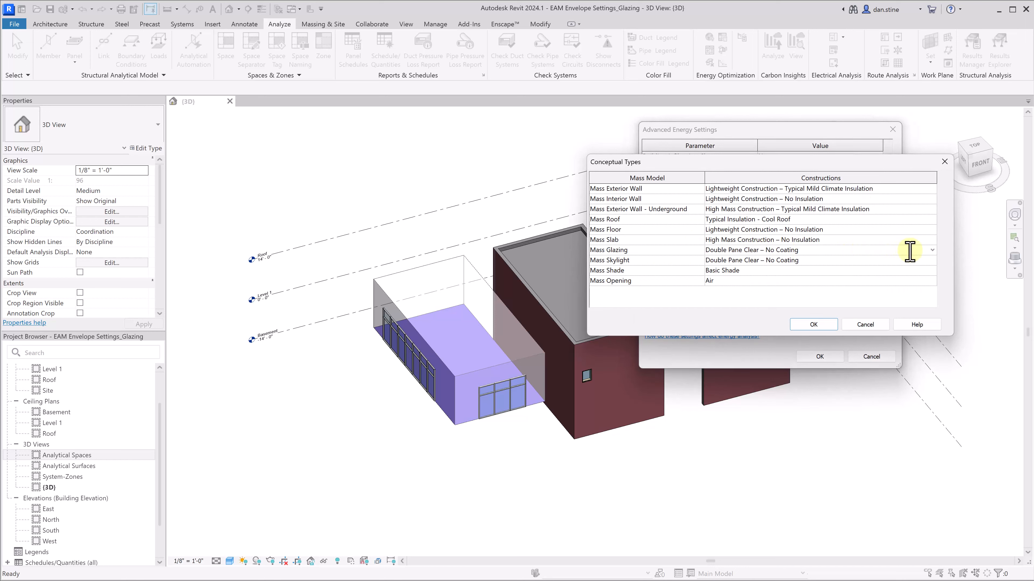
{"action": "left_click", "coordinate": [931, 251]}
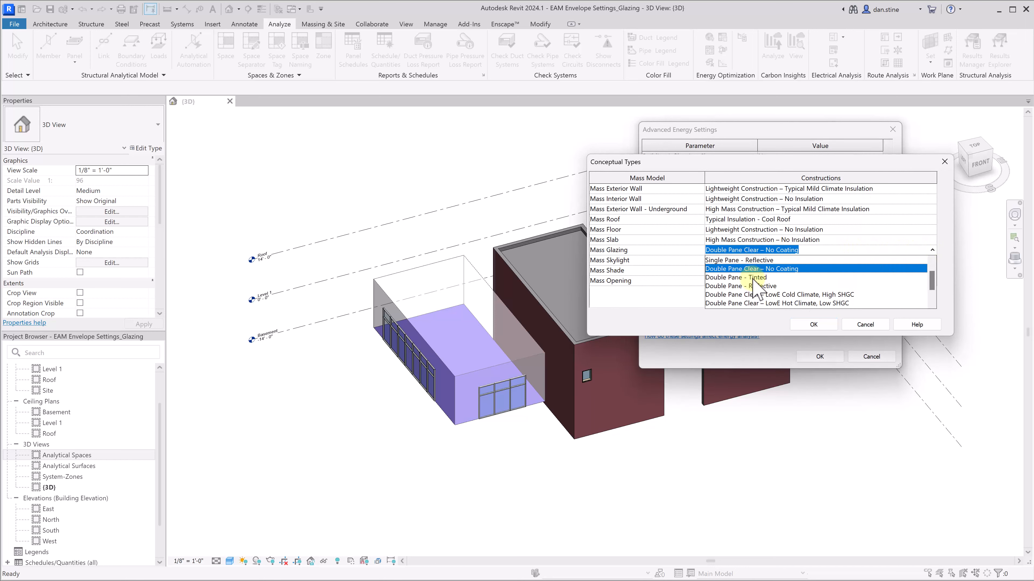
{"action": "scroll", "coordinate": [755, 281], "scroll_direction": "down", "scroll_amount": 2}
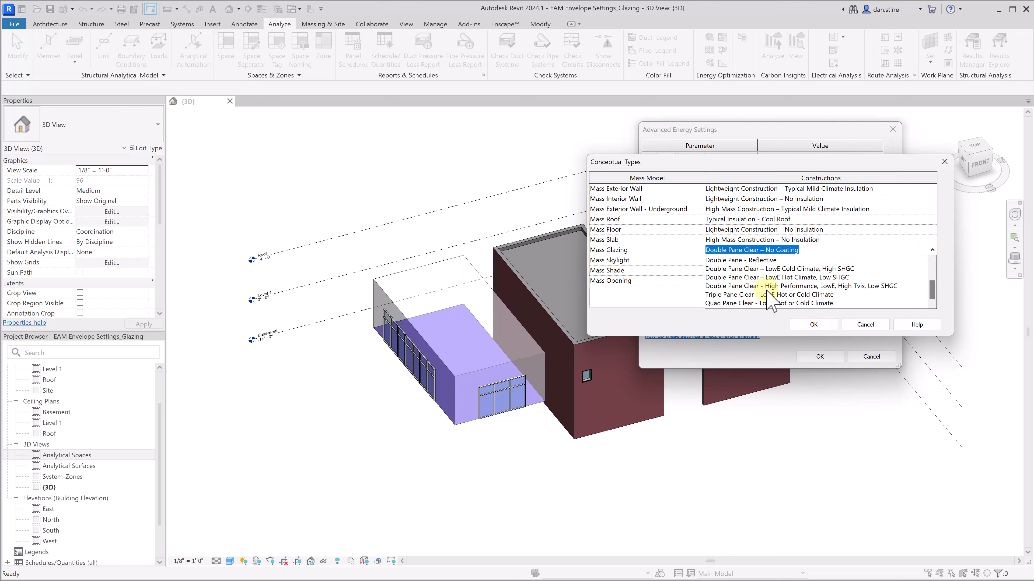
{"action": "left_click", "coordinate": [780, 277]}
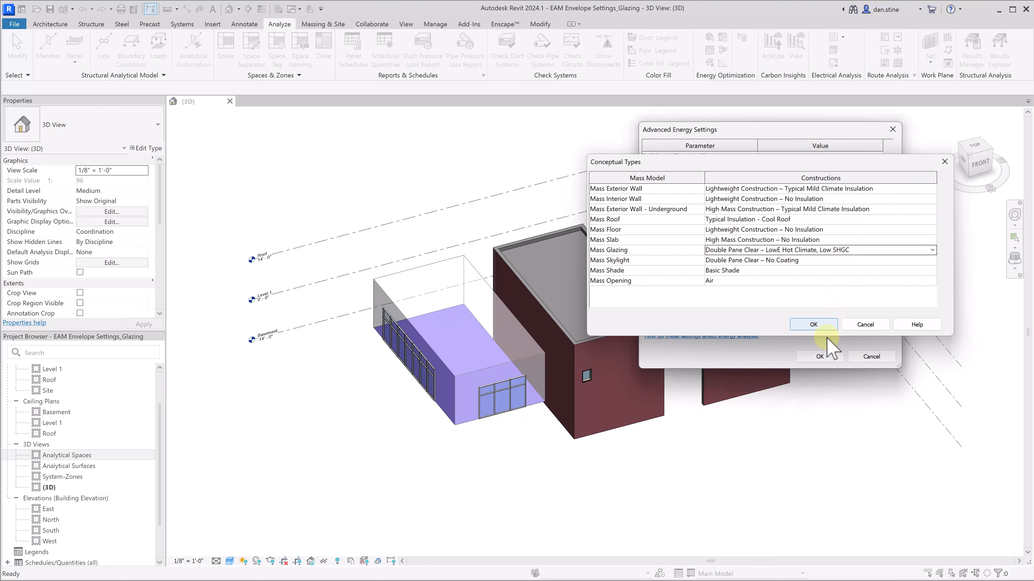
{"action": "left_click", "coordinate": [814, 325]}
{"action": "left_click", "coordinate": [823, 356]}
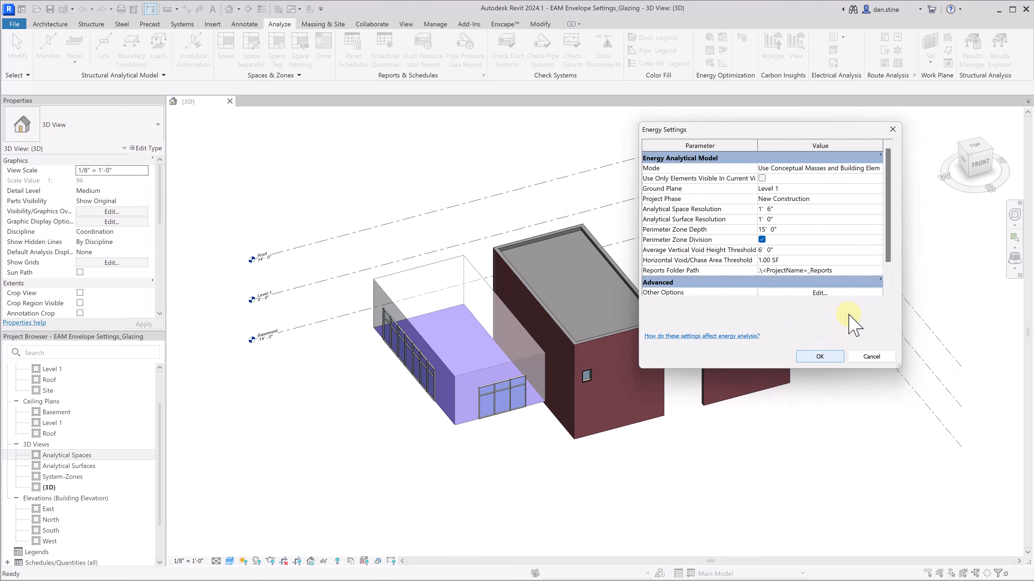
- Turn off Detailed Elements in the advanced energy settings and accept the energy settings
{"action": "left_click", "coordinate": [818, 292]}
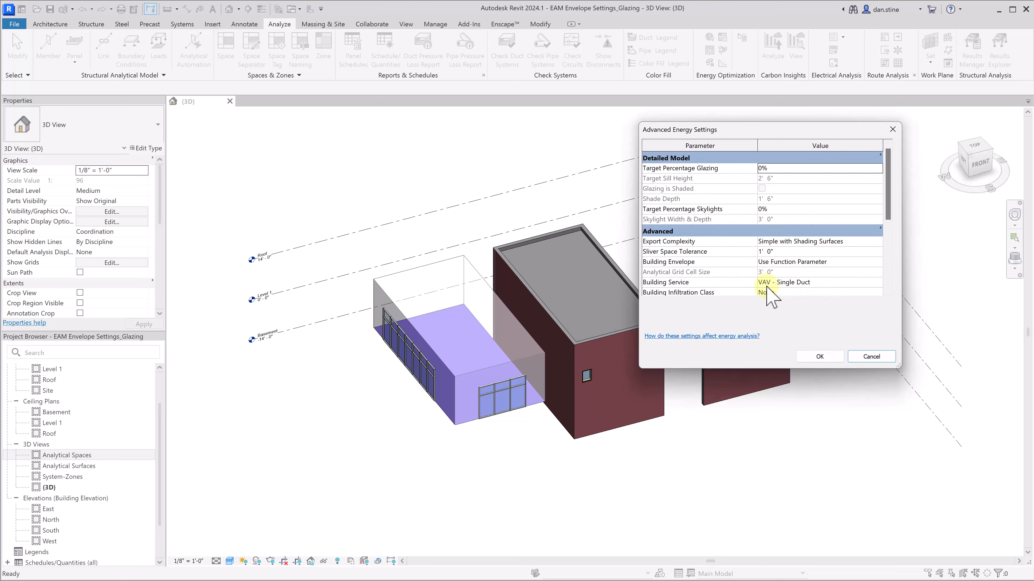
{"action": "scroll", "coordinate": [771, 282], "scroll_direction": "down", "scroll_amount": 1}
{"action": "scroll", "coordinate": [770, 281], "scroll_direction": "down", "scroll_amount": 5}
{"action": "left_click", "coordinate": [762, 273]}
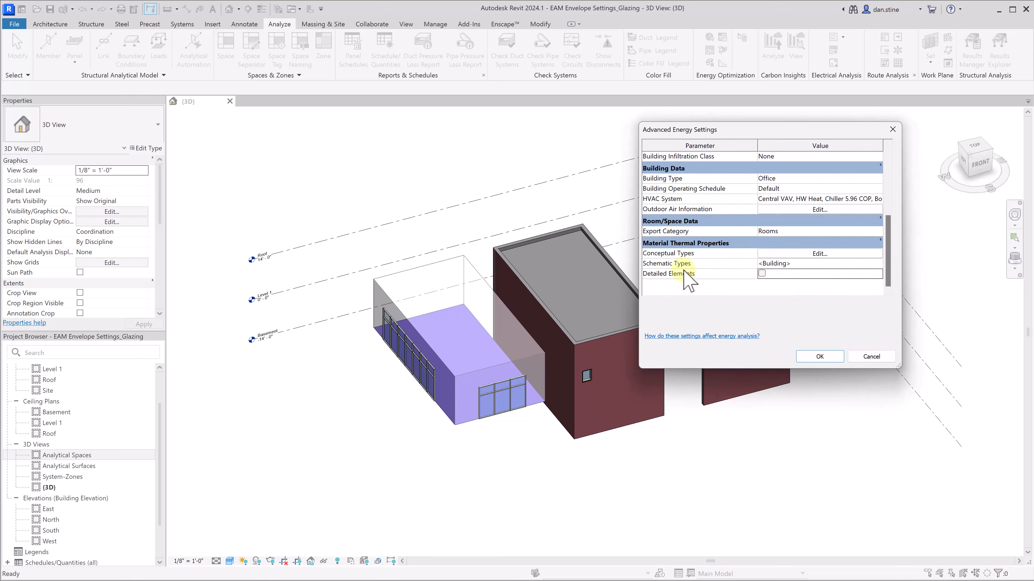
{"action": "left_click", "coordinate": [810, 355]}
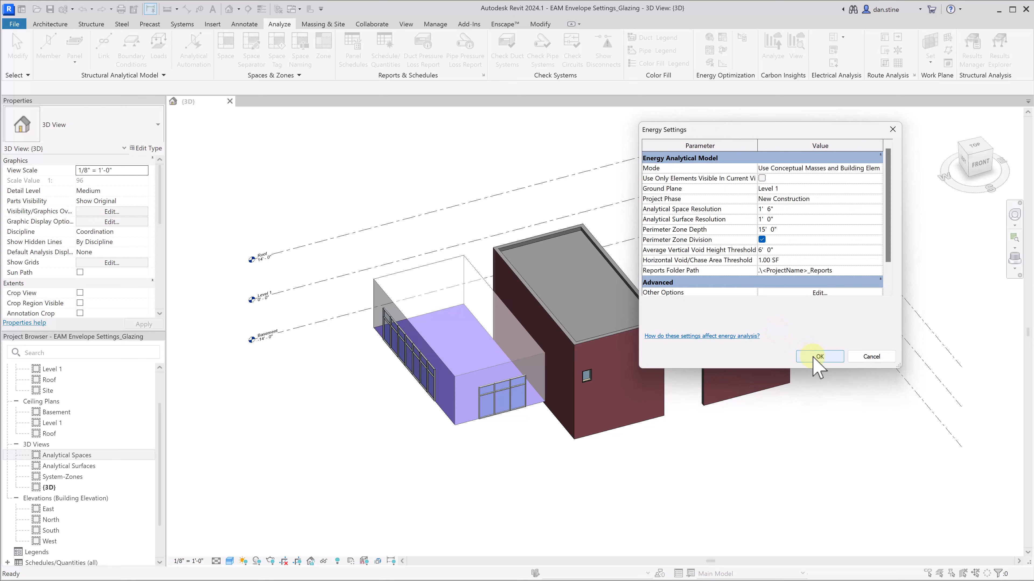
{"action": "left_click", "coordinate": [814, 357]}
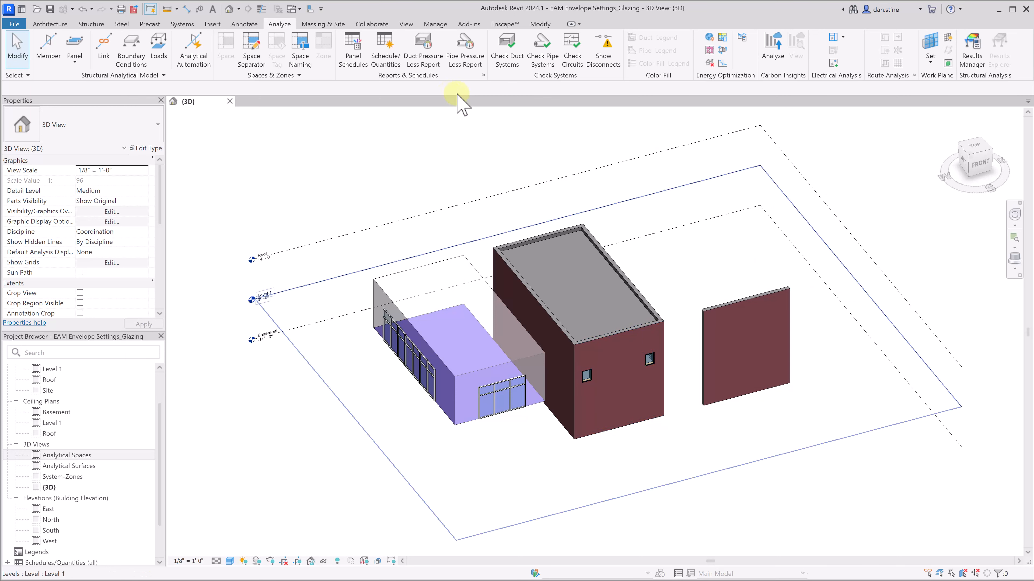
- Delete and recreate the energy analytical model, and inspect a small window's properties in the Analytical Surfaces view
{"action": "left_click", "coordinate": [710, 62]}
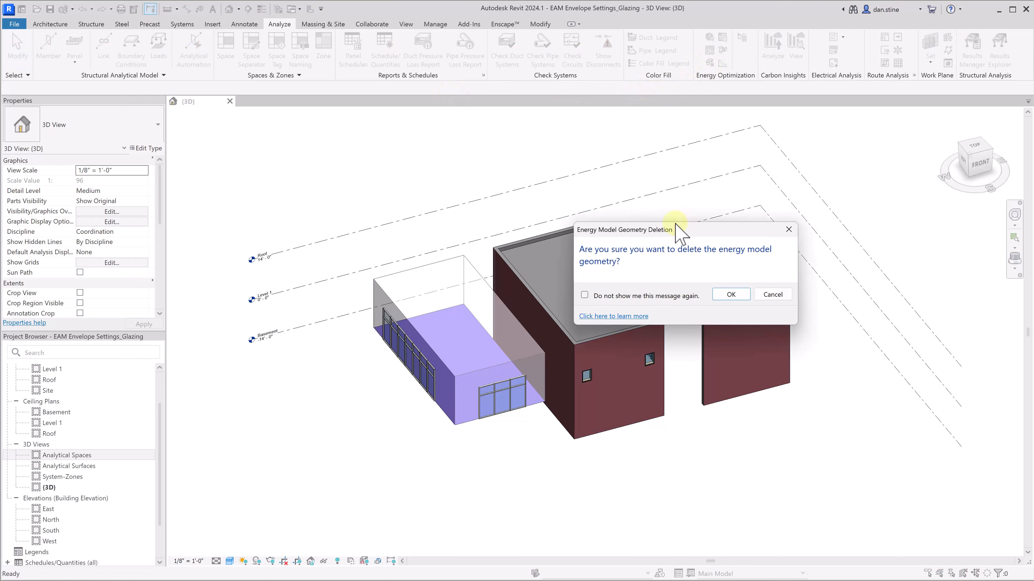
{"action": "left_click", "coordinate": [731, 294]}
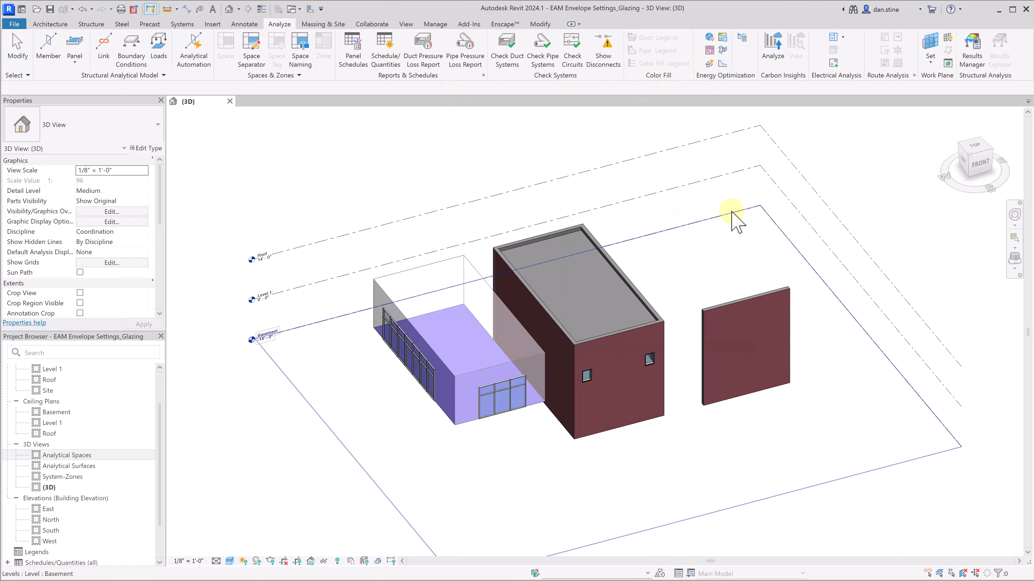
{"action": "left_click", "coordinate": [711, 65]}
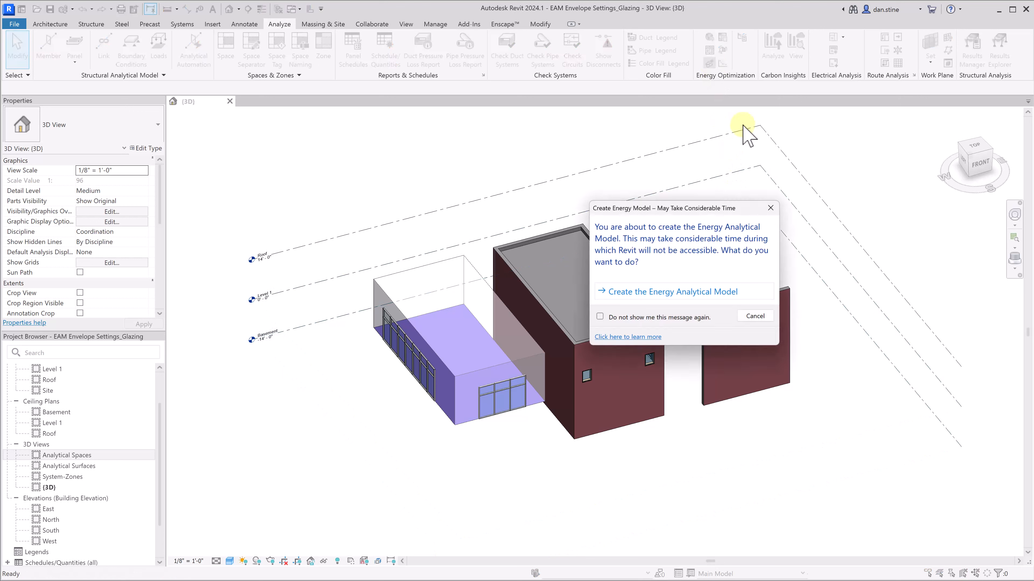
{"action": "left_click", "coordinate": [672, 293]}
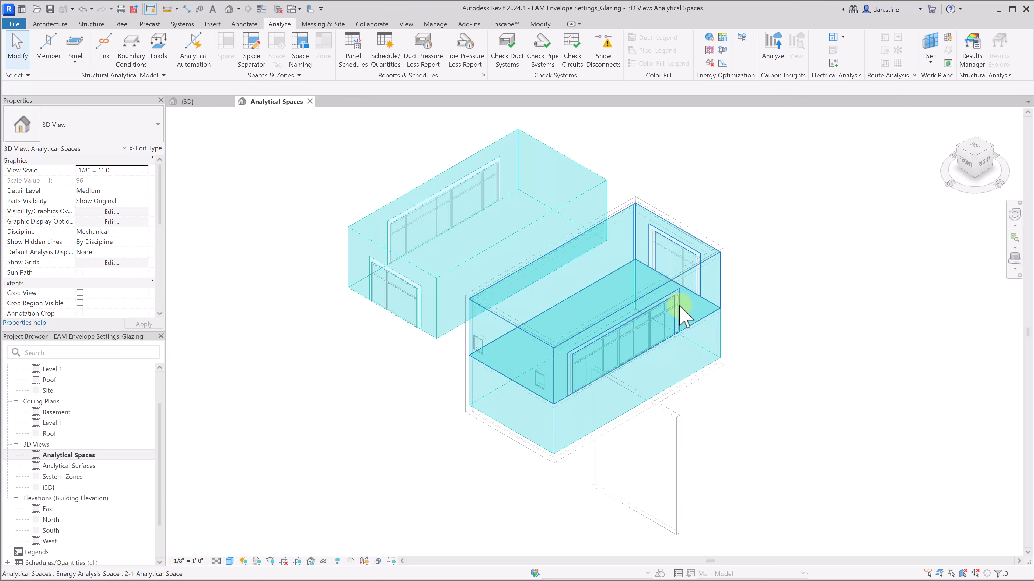
{"action": "double_click", "coordinate": [67, 467]}
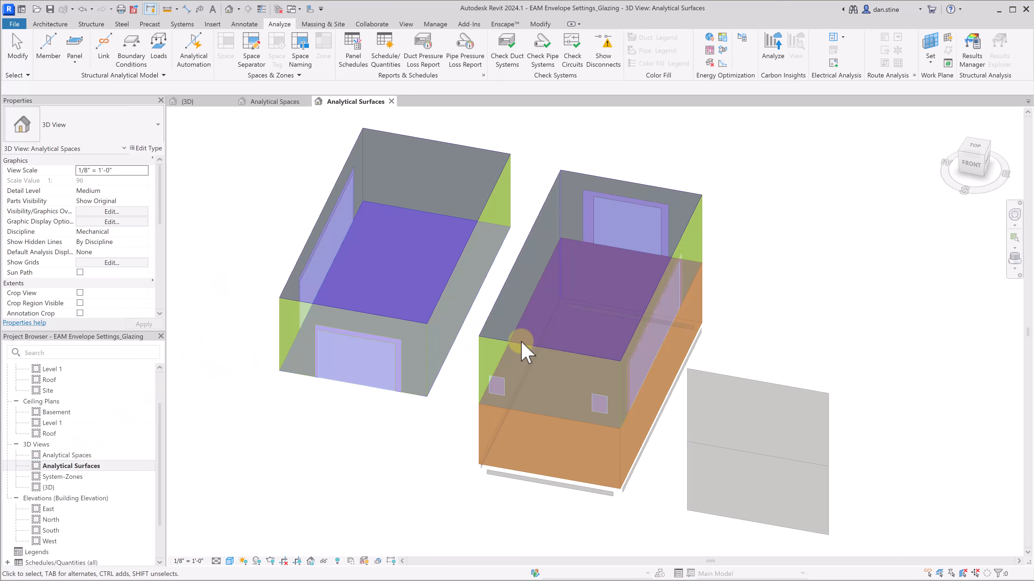
{"action": "left_click", "coordinate": [497, 386]}
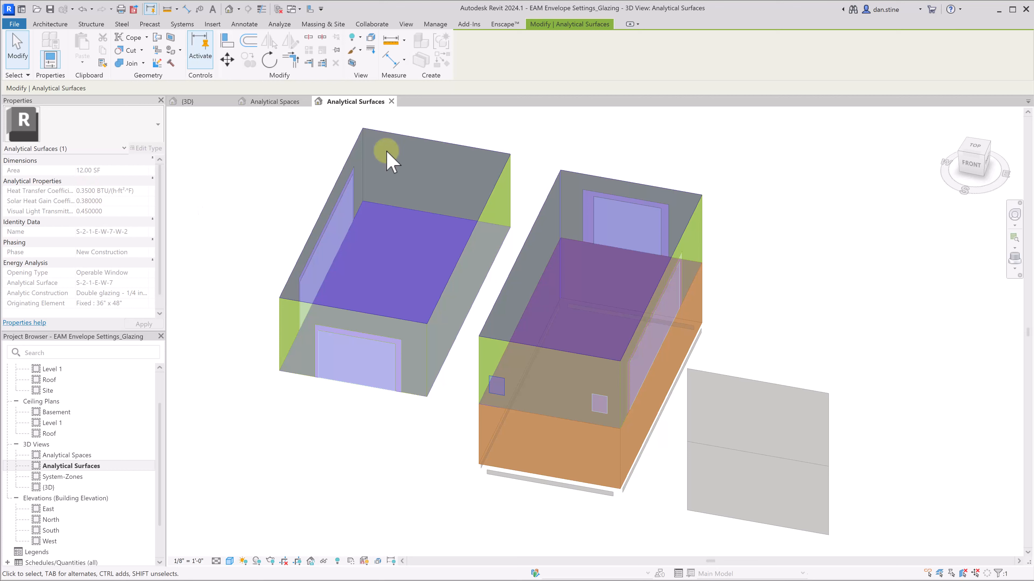
- Open the Schematic Types settings for <Building> from the advanced energy settings
{"action": "left_click", "coordinate": [278, 24]}
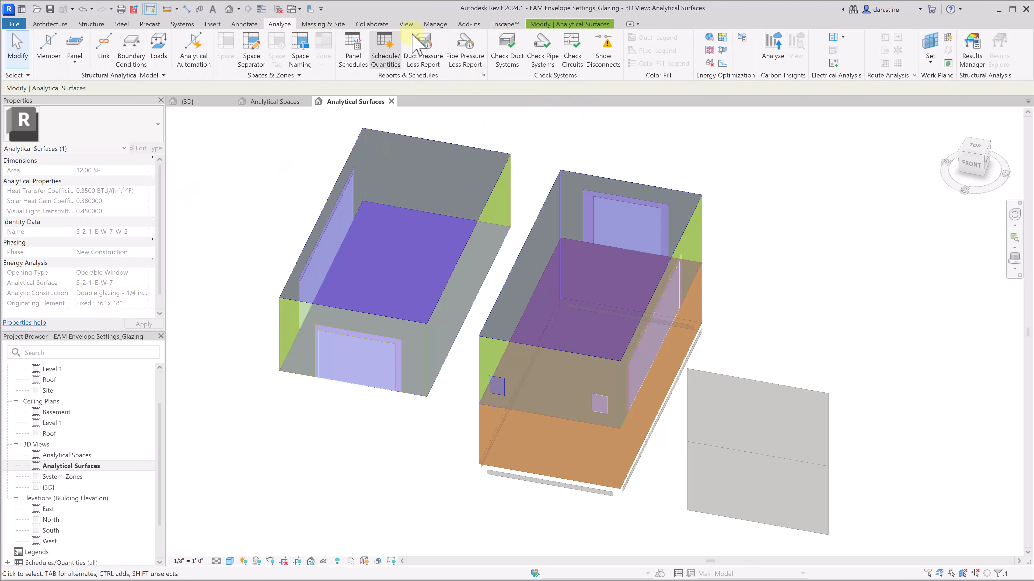
{"action": "left_click", "coordinate": [742, 37]}
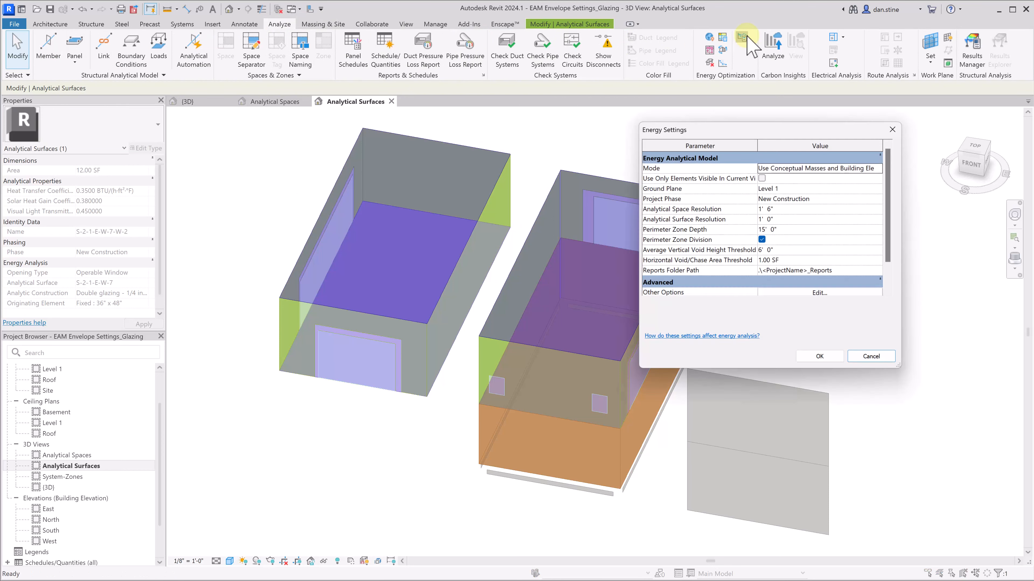
{"action": "scroll", "coordinate": [819, 270], "scroll_direction": "down", "scroll_amount": 2}
{"action": "left_click", "coordinate": [819, 271]}
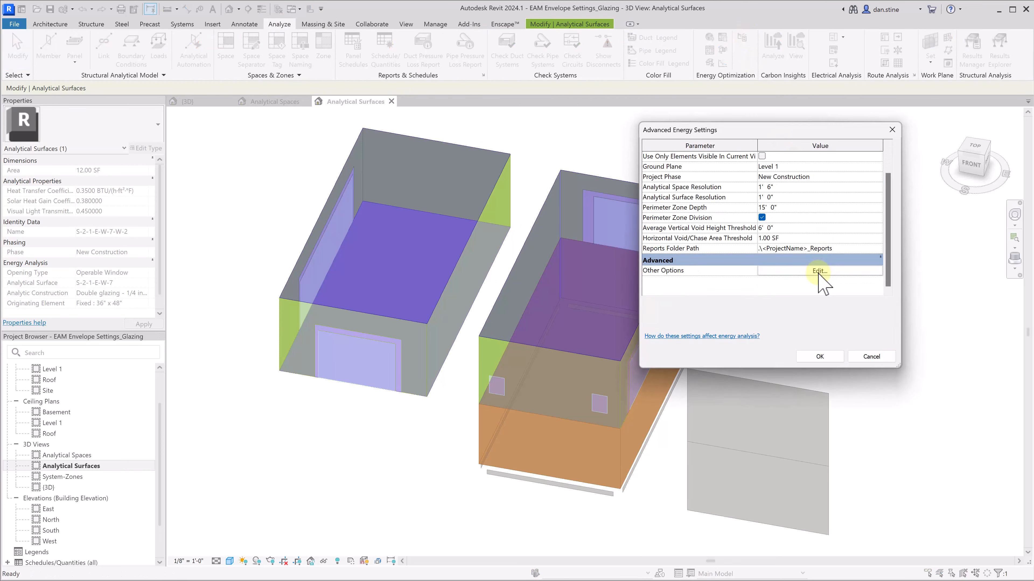
{"action": "scroll", "coordinate": [810, 281], "scroll_direction": "down", "scroll_amount": 5}
{"action": "left_click", "coordinate": [796, 264]}
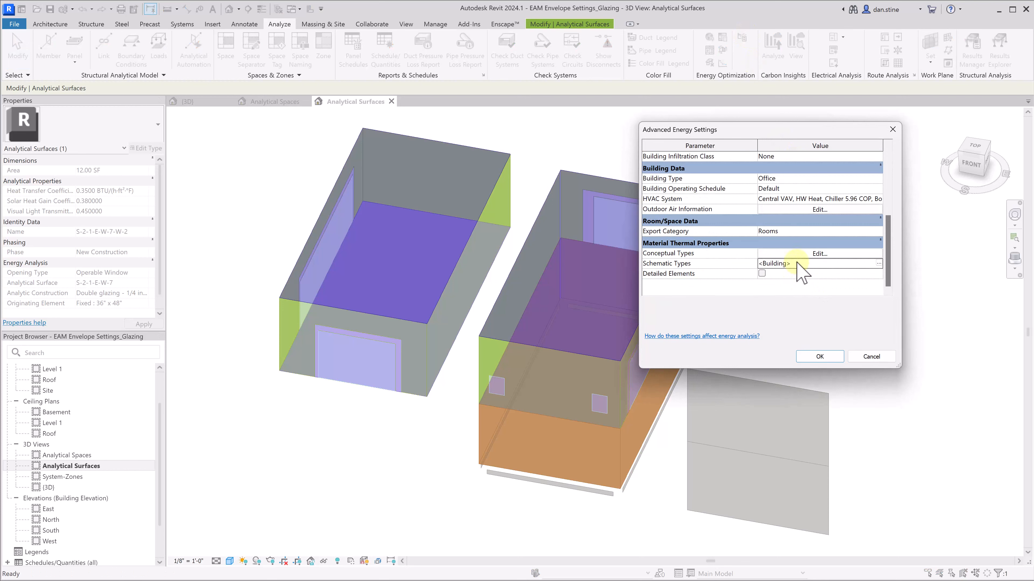
{"action": "left_click", "coordinate": [877, 264]}
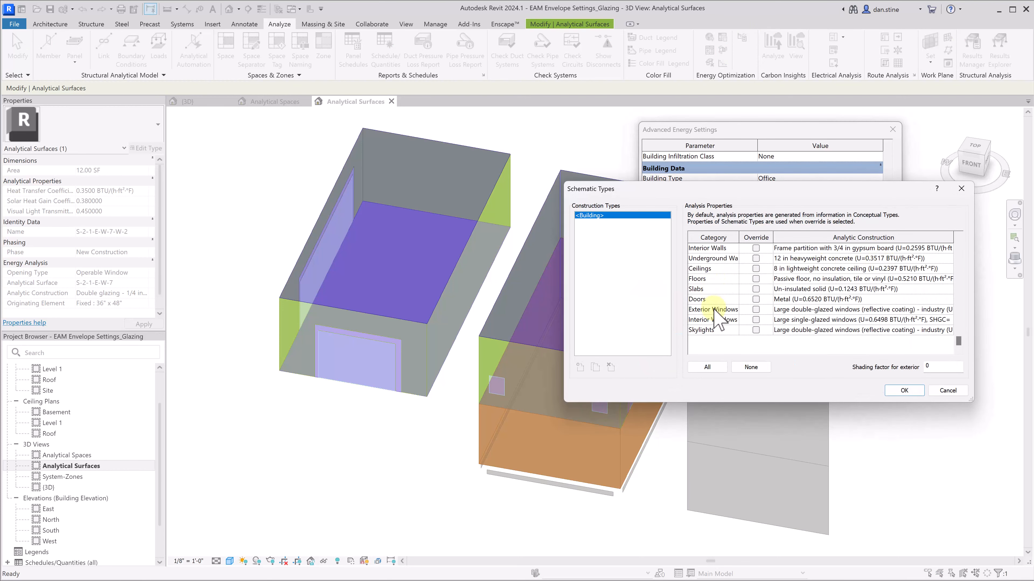
- Override Exterior Windows with Triple glazing - 1/4 in thick - clear/clear/low-E (e = 0.2) glass and accept all energy settings
{"action": "left_click", "coordinate": [755, 310]}
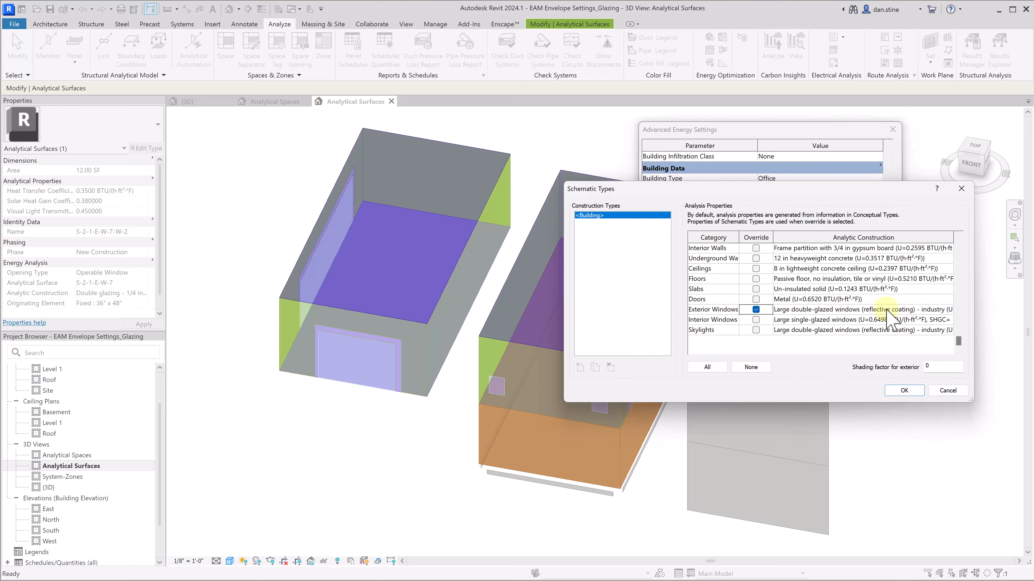
{"action": "left_click", "coordinate": [948, 308]}
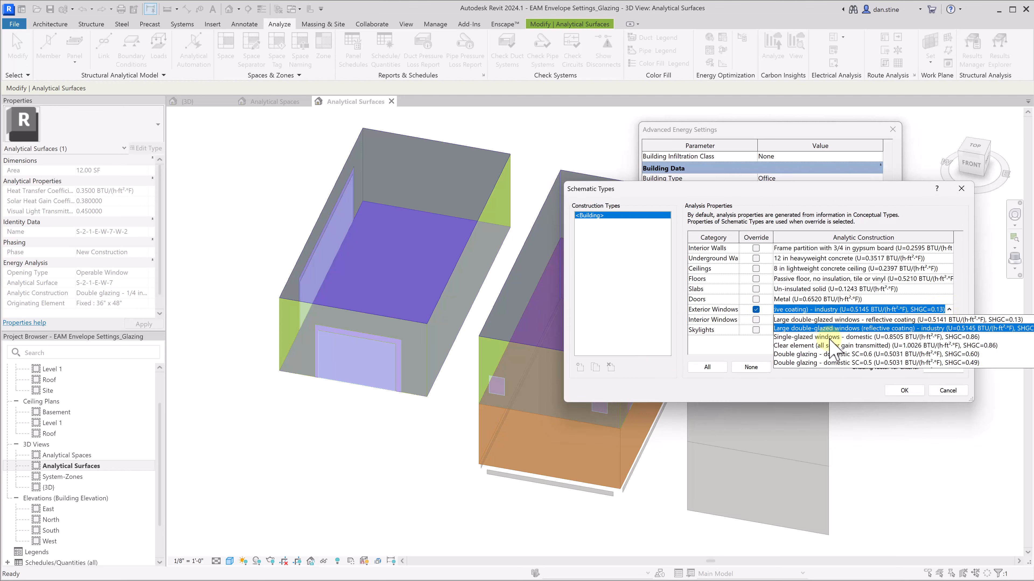
{"action": "scroll", "coordinate": [831, 340], "scroll_direction": "down", "scroll_amount": 4}
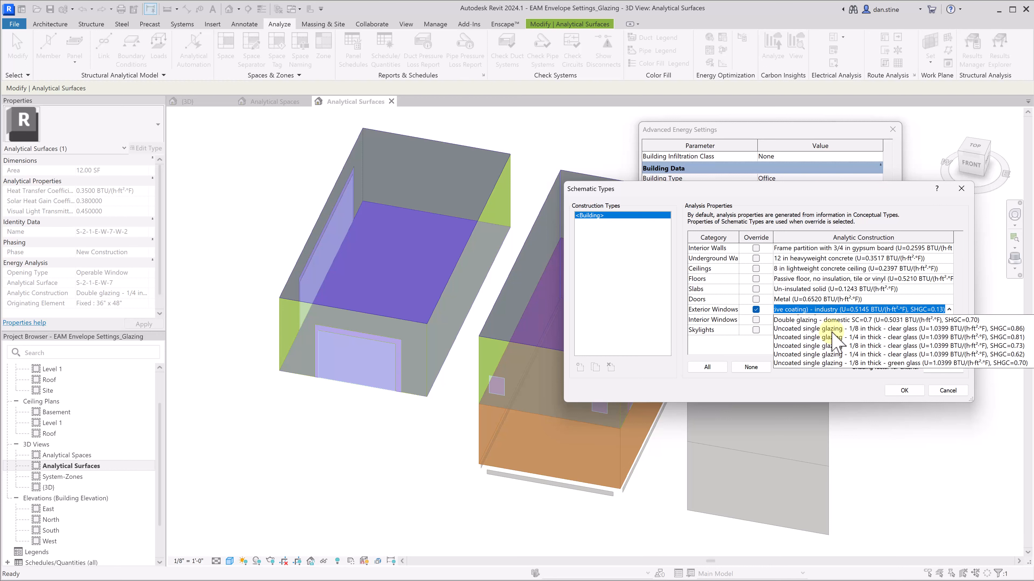
{"action": "scroll", "coordinate": [832, 342], "scroll_direction": "down", "scroll_amount": 4}
{"action": "scroll", "coordinate": [832, 341], "scroll_direction": "down", "scroll_amount": 3}
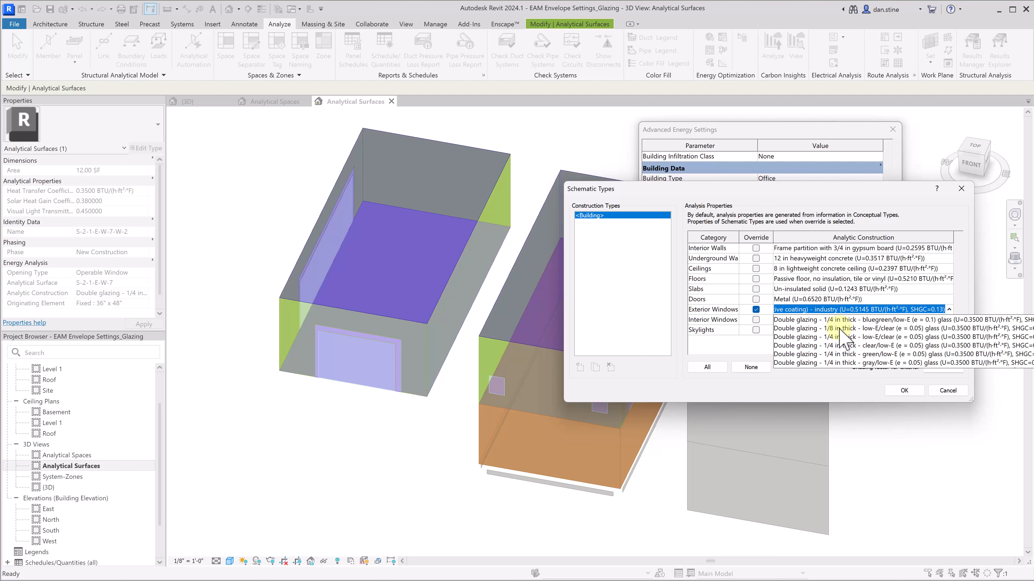
{"action": "scroll", "coordinate": [822, 332], "scroll_direction": "down", "scroll_amount": 3}
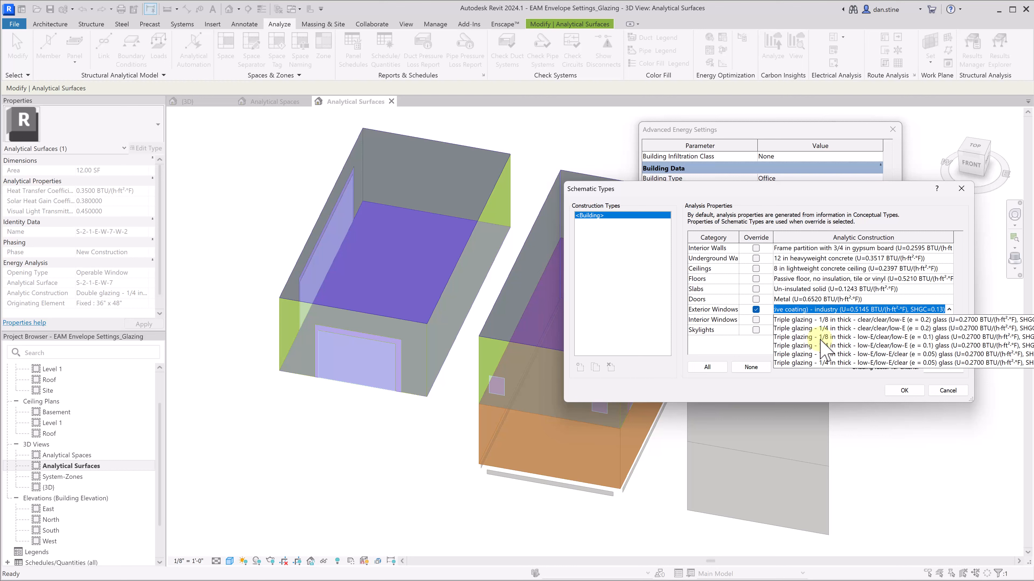
{"action": "left_click", "coordinate": [806, 328]}
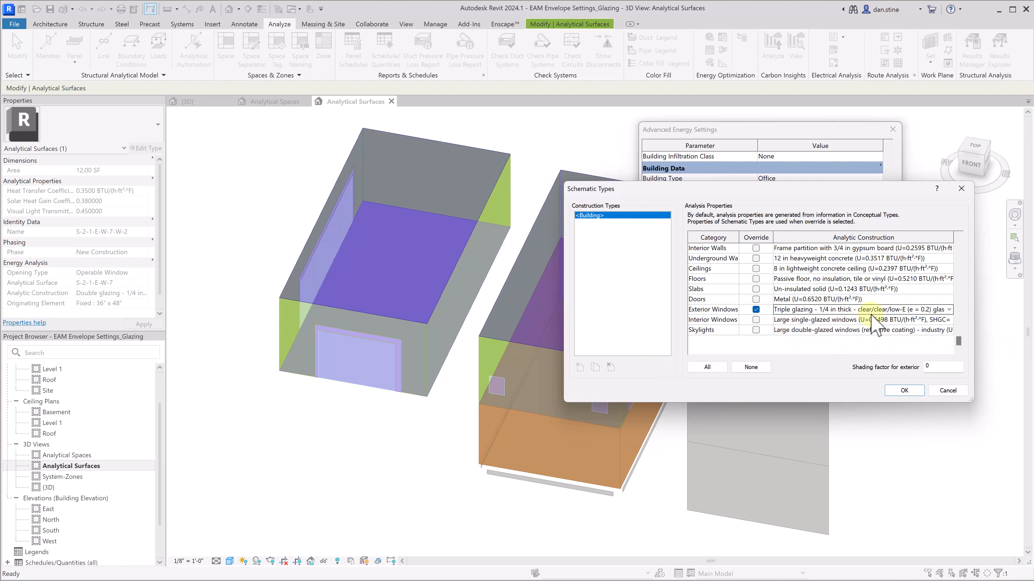
{"action": "left_click", "coordinate": [912, 310]}
{"action": "left_click", "coordinate": [949, 309]}
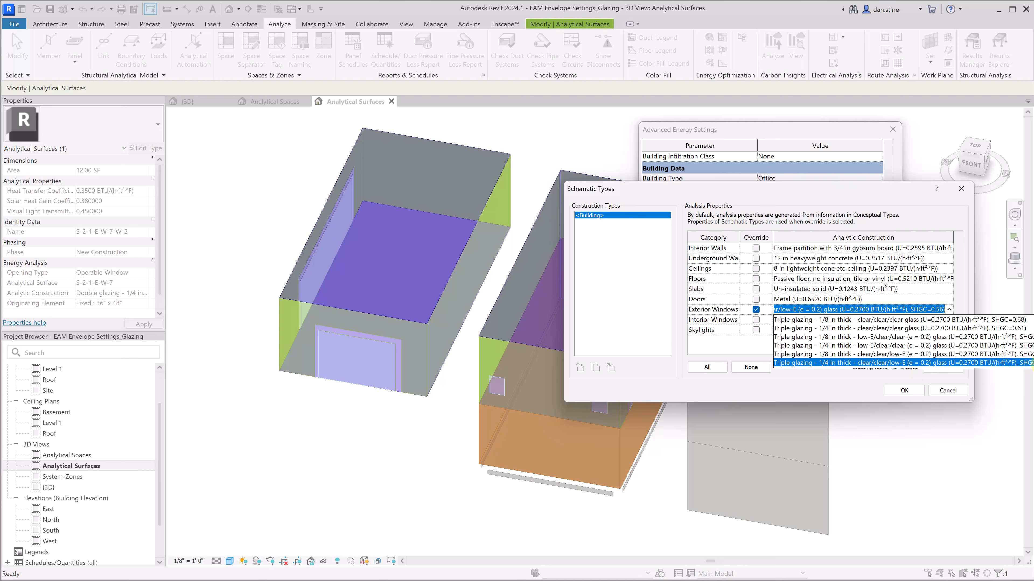
{"action": "left_click", "coordinate": [916, 239]}
{"action": "left_click", "coordinate": [905, 391]}
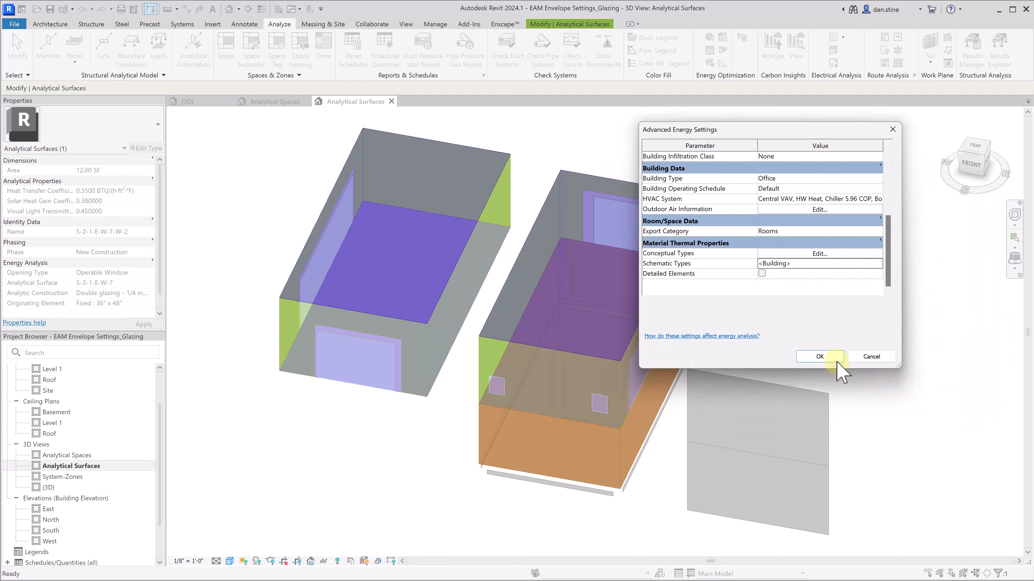
{"action": "left_click", "coordinate": [820, 357]}
{"action": "left_click", "coordinate": [823, 356]}
- Regenerate the energy analytical model with the exterior window override and check the same small window's analytic construction in Analytical Surfaces
{"action": "left_click", "coordinate": [709, 63]}
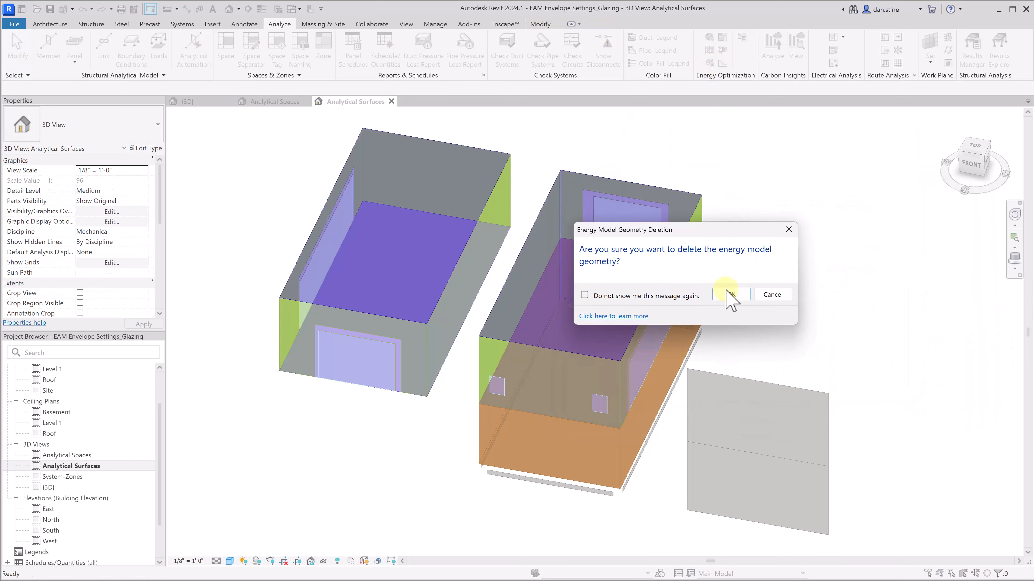
{"action": "left_click", "coordinate": [728, 294]}
{"action": "left_click", "coordinate": [713, 63]}
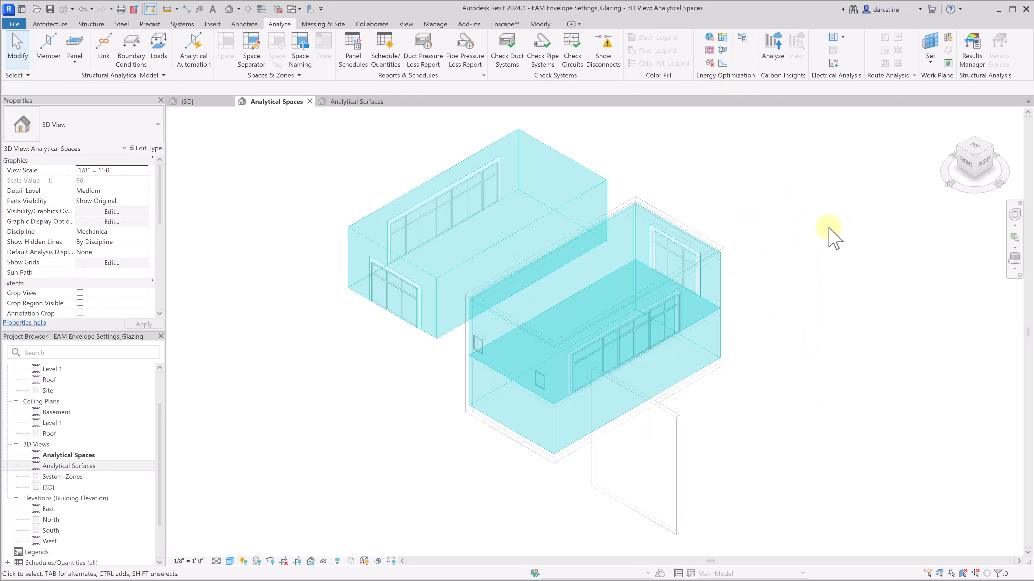
{"action": "left_click", "coordinate": [354, 102]}
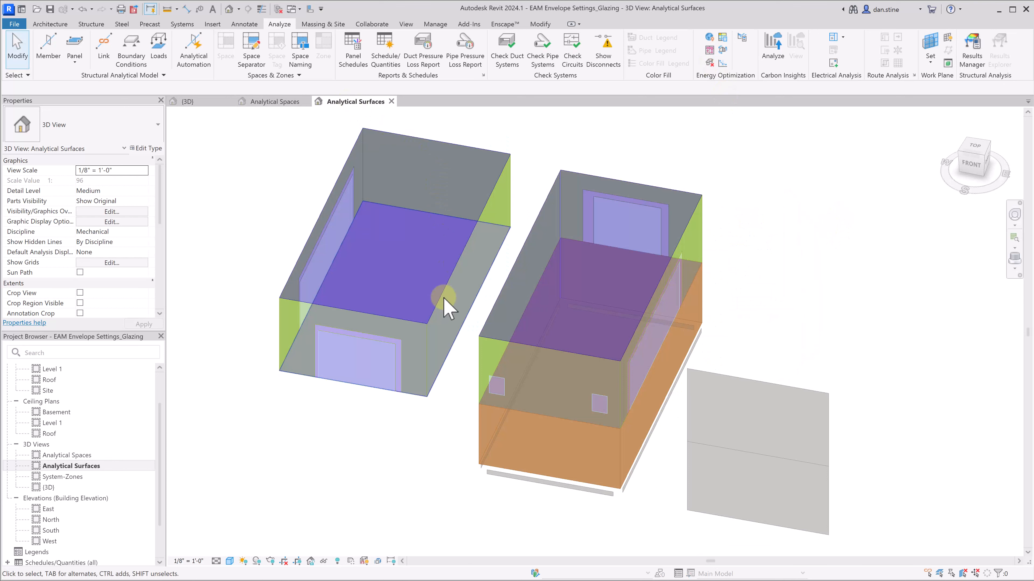
{"action": "left_click", "coordinate": [500, 380]}
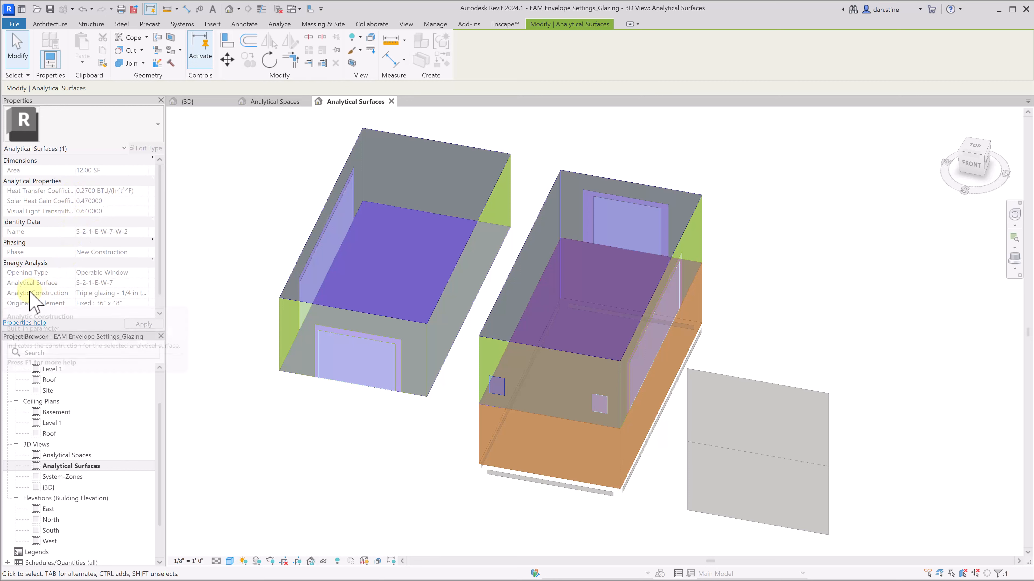
{"action": "mouse_move", "coordinate": [21, 294]}
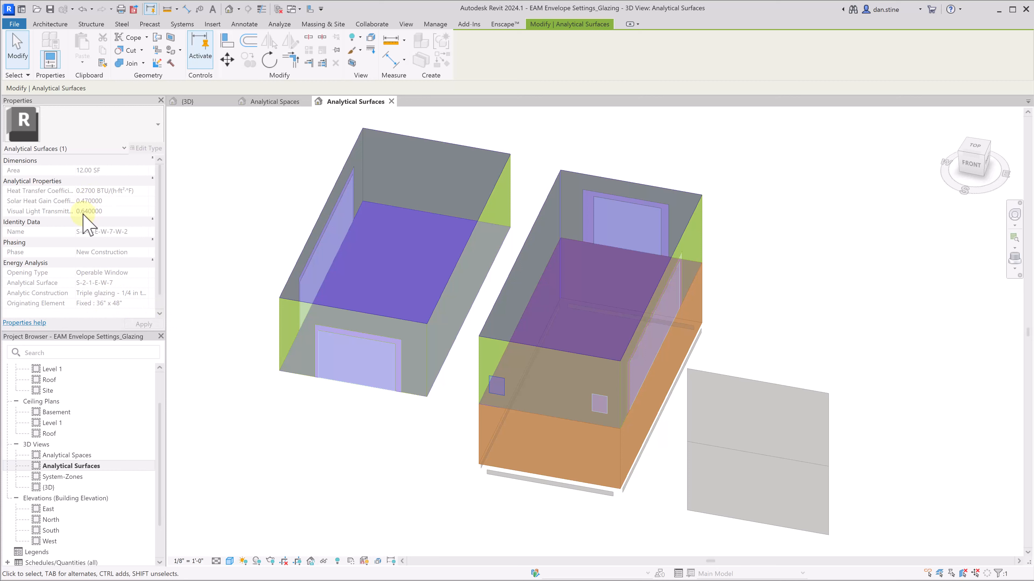
- Inspect the analytical properties of the front curtain wall glazing surface on the mass building in Analytical Surfaces
{"action": "left_click", "coordinate": [215, 302]}
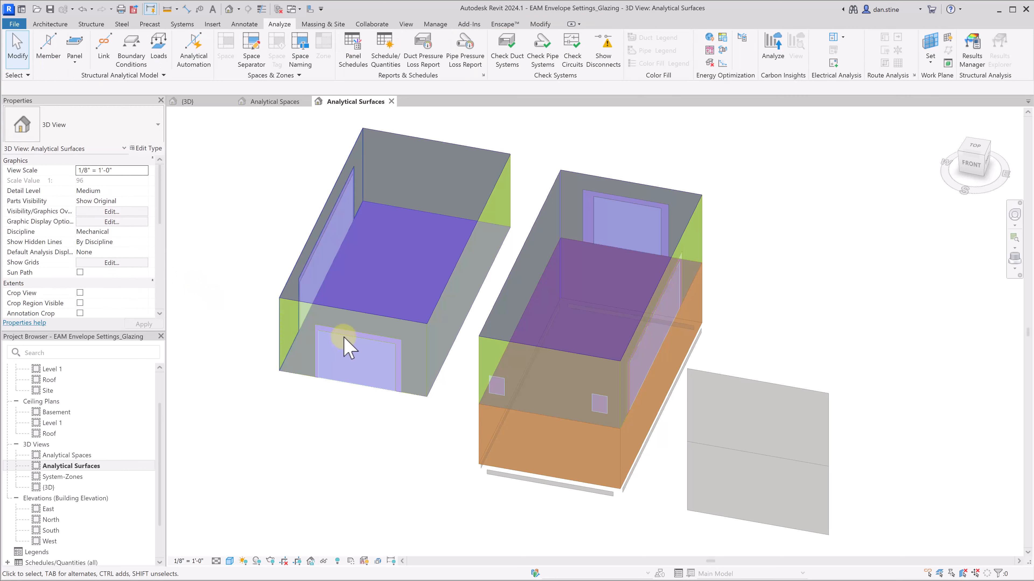
{"action": "left_click", "coordinate": [346, 340]}
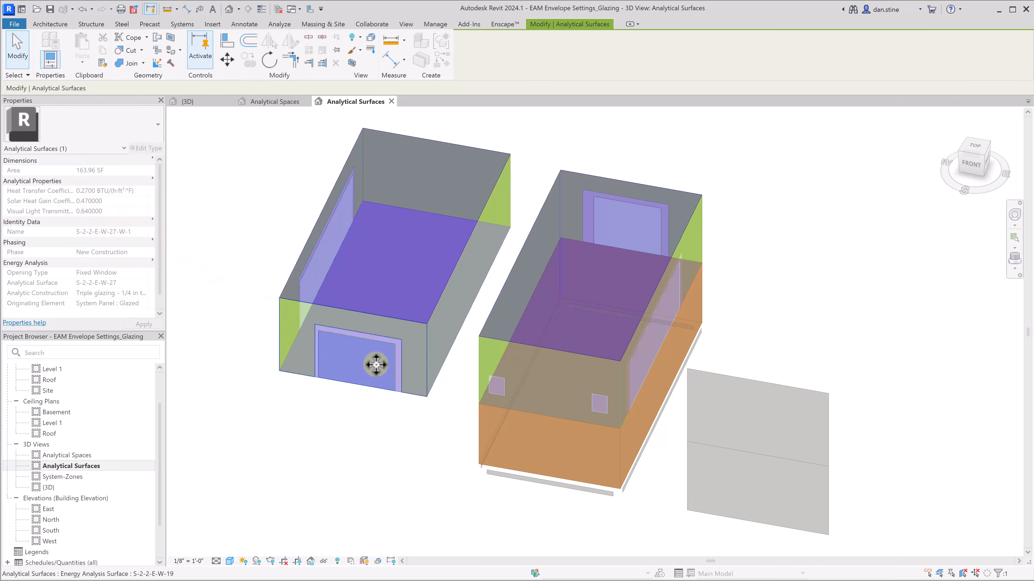
{"action": "left_click", "coordinate": [348, 434]}
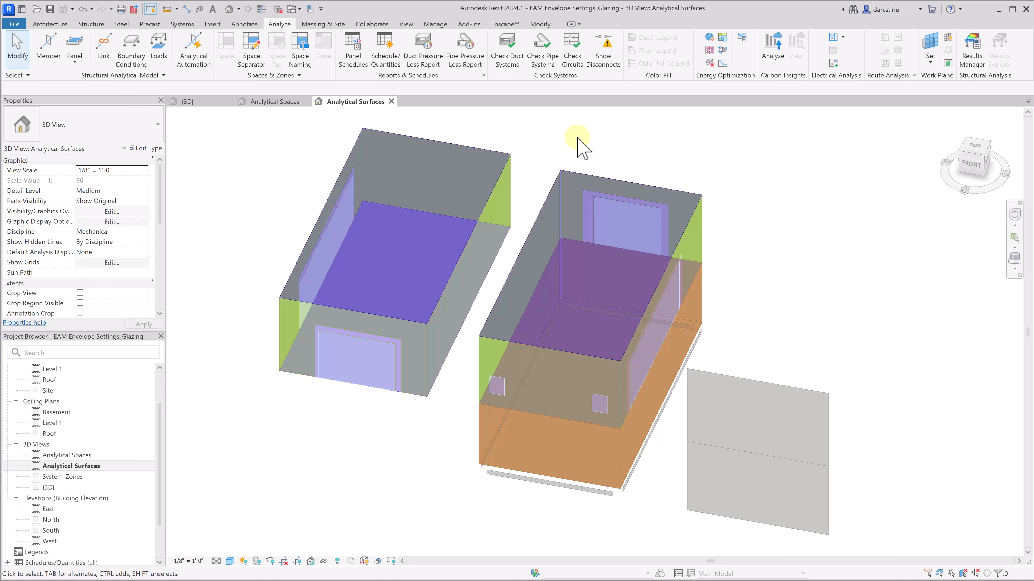
- Enable Detailed Elements under Material Thermal Properties in the advanced energy settings and accept all energy settings
{"action": "left_click", "coordinate": [744, 38]}
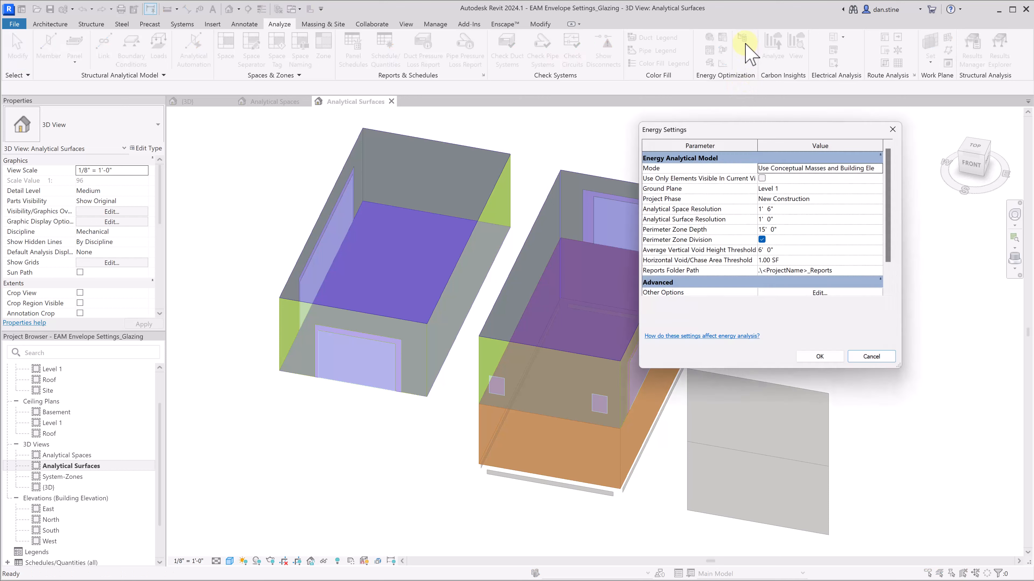
{"action": "left_click", "coordinate": [780, 292]}
{"action": "scroll", "coordinate": [739, 262], "scroll_direction": "down", "scroll_amount": 5}
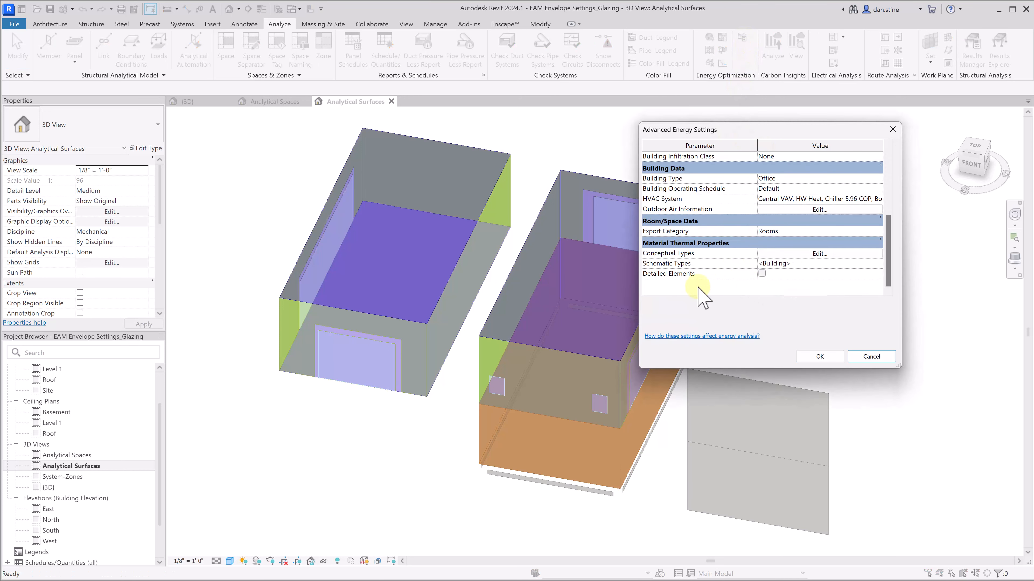
{"action": "left_click", "coordinate": [762, 273]}
{"action": "left_click", "coordinate": [819, 355]}
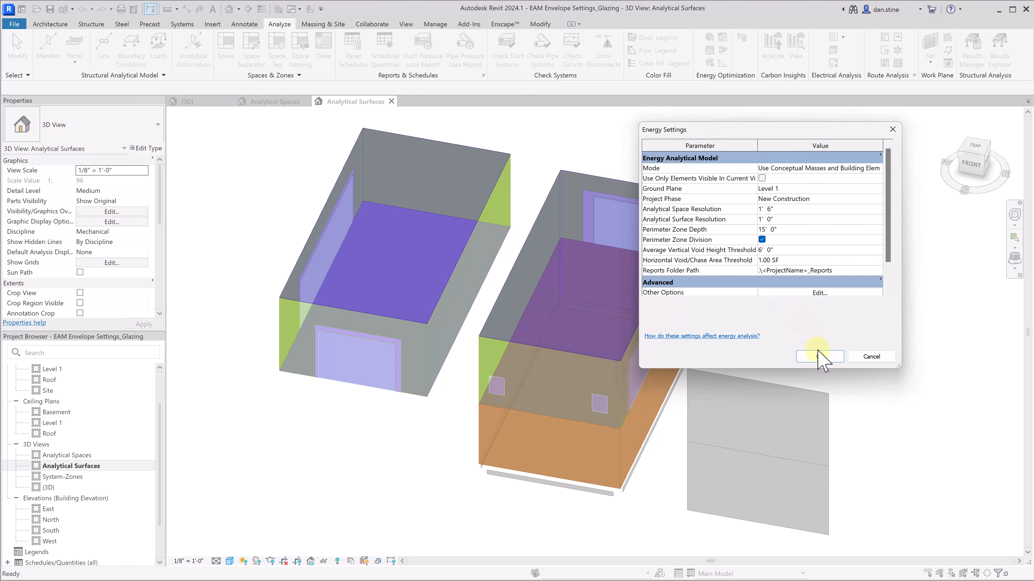
{"action": "left_click", "coordinate": [819, 356]}
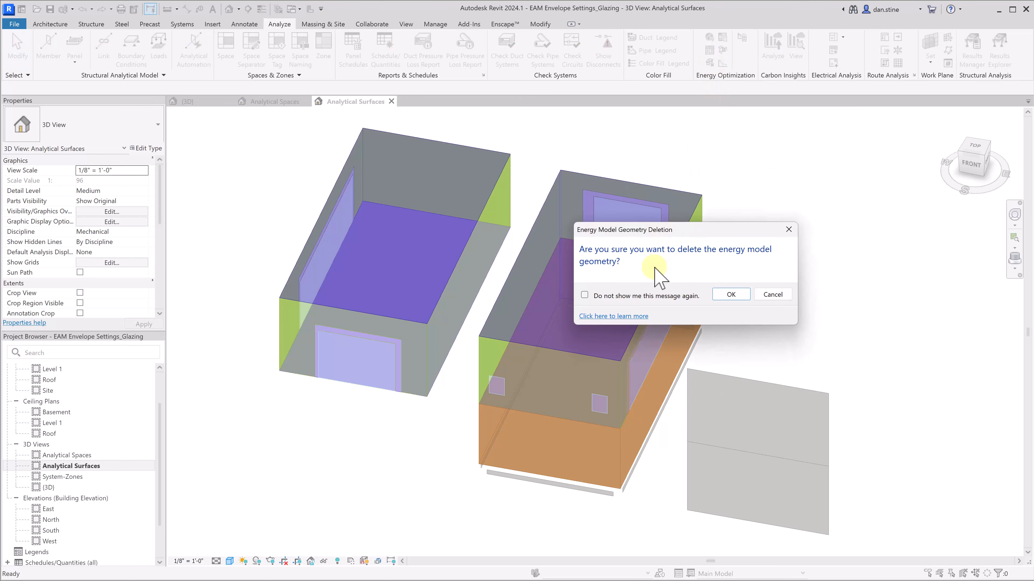
- Regenerate the energy analytical model with Detailed Elements enabled and inspect the small window's properties in Analytical Surfaces
{"action": "left_click", "coordinate": [737, 296]}
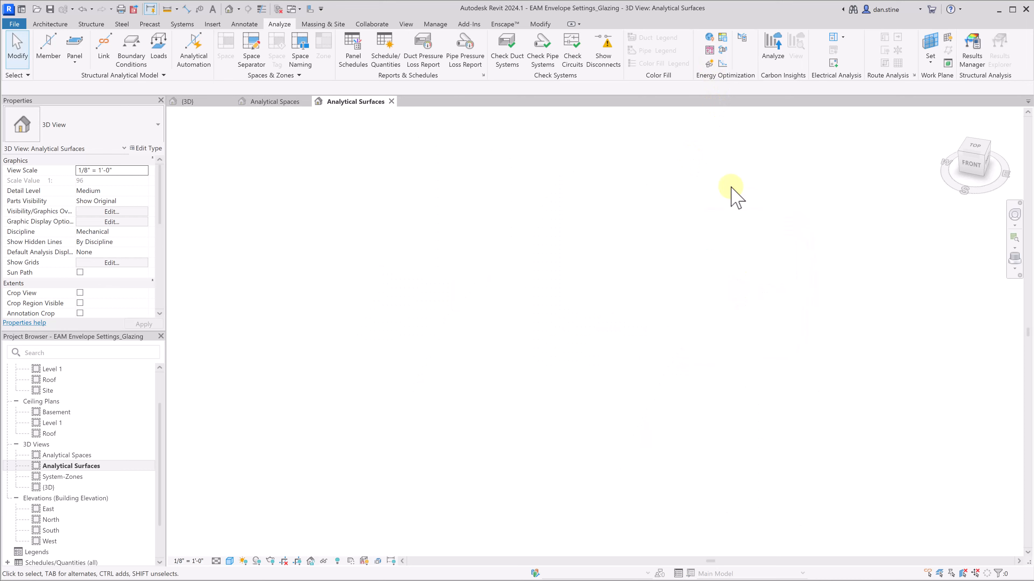
{"action": "left_click", "coordinate": [711, 65]}
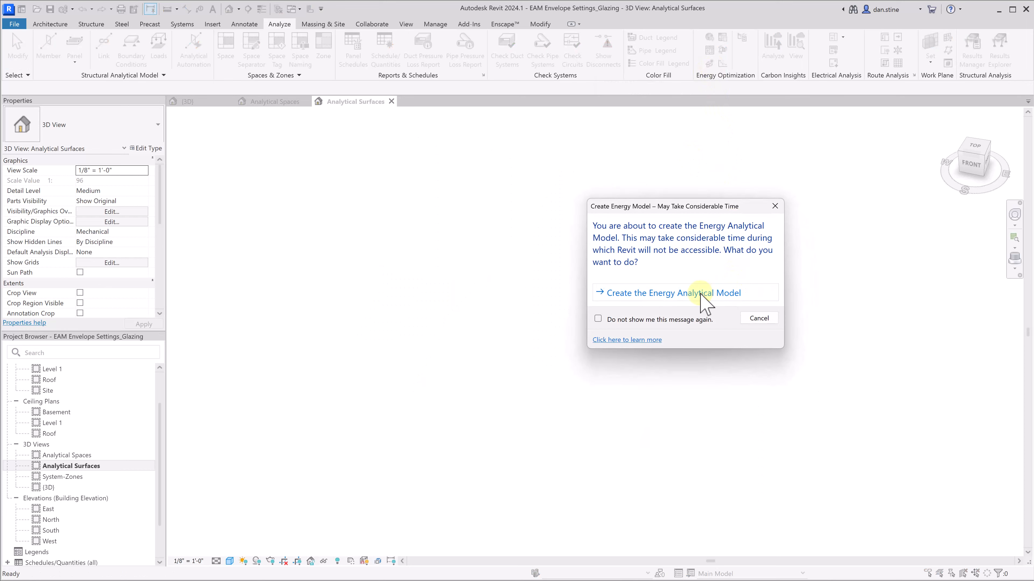
{"action": "left_click", "coordinate": [700, 294]}
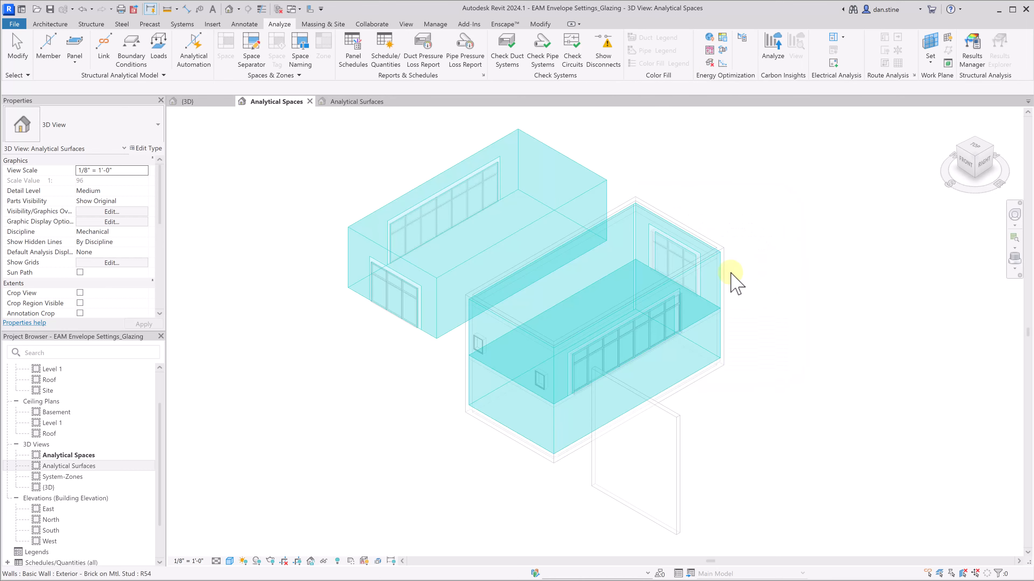
{"action": "left_click", "coordinate": [357, 103]}
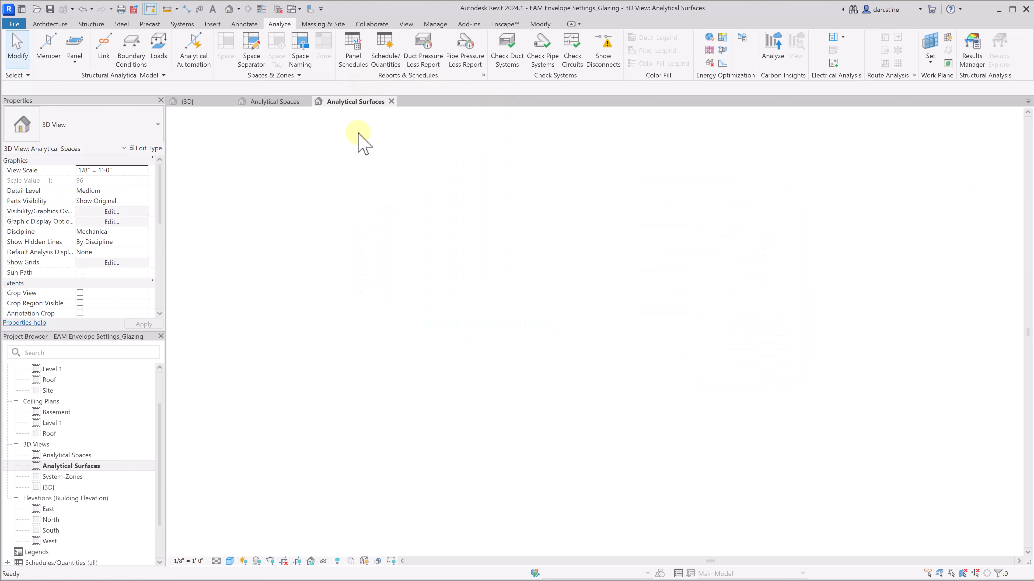
{"action": "left_click", "coordinate": [500, 382]}
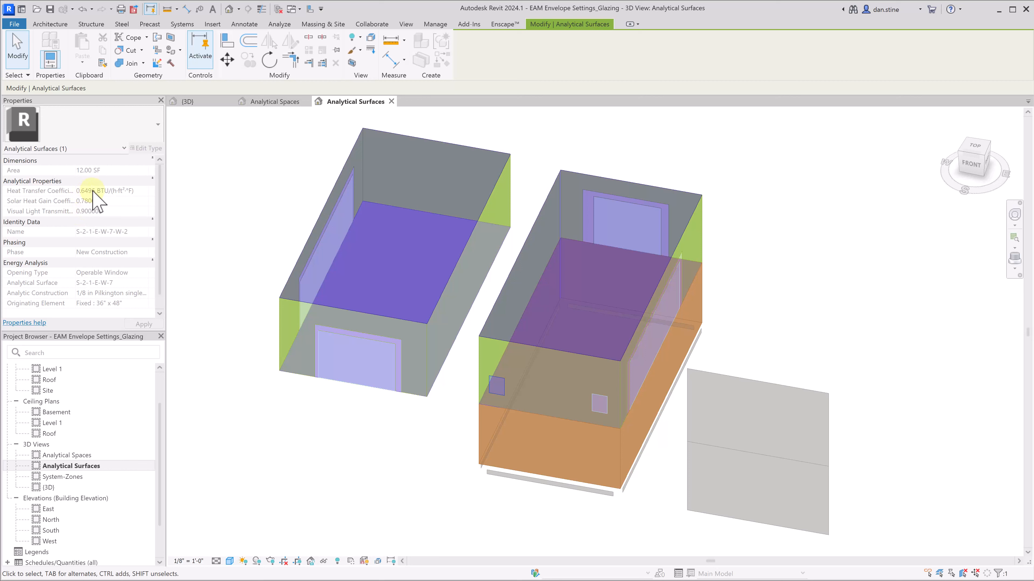
- Open the type properties of the small Fixed 36" x 48" window in the {3D} view and show its Analytical Properties
{"action": "left_click", "coordinate": [213, 103]}
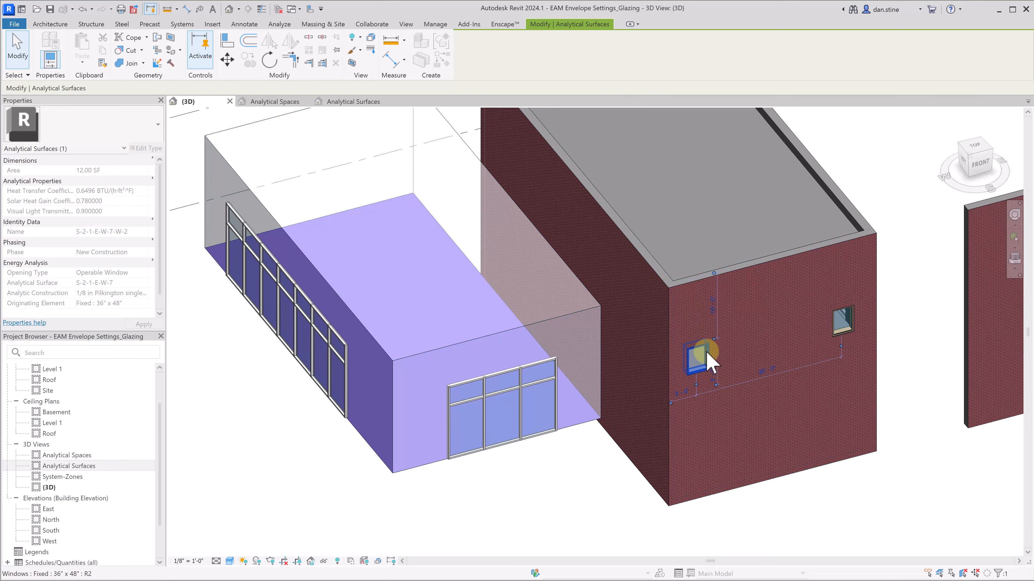
{"action": "left_click", "coordinate": [707, 353]}
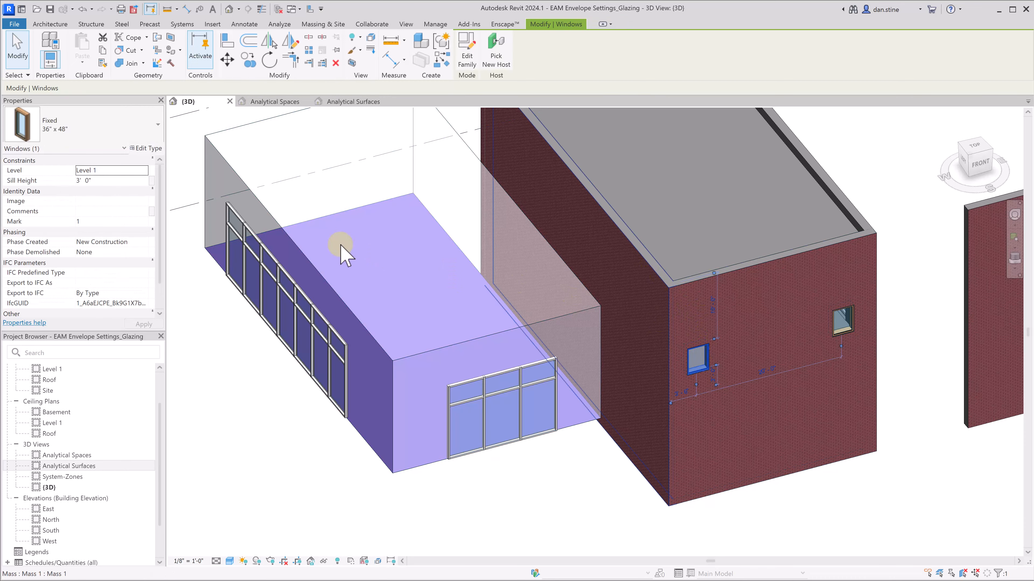
{"action": "left_click", "coordinate": [143, 149]}
{"action": "scroll", "coordinate": [496, 285], "scroll_direction": "down", "scroll_amount": 3}
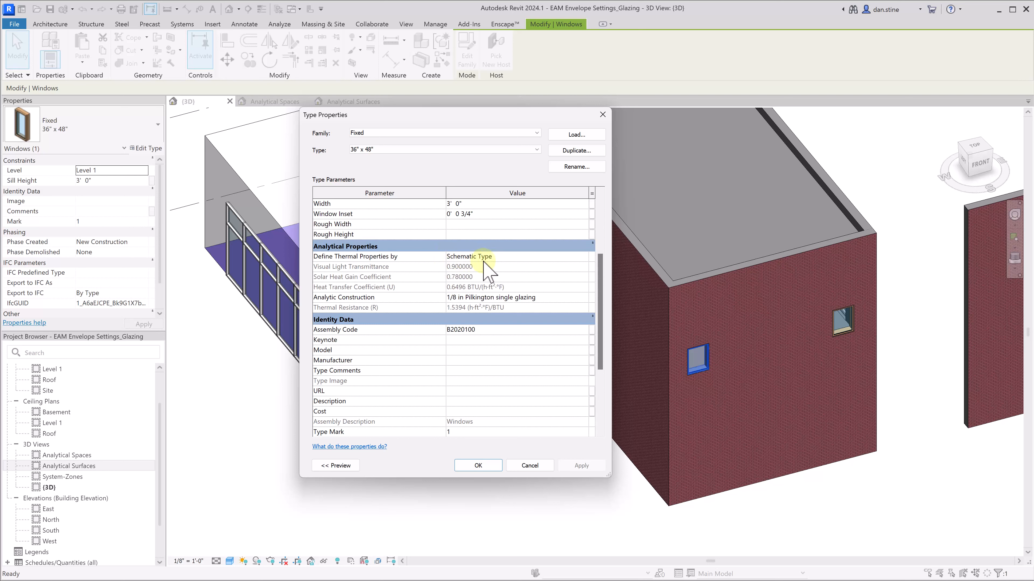
- Browse the glazing options available for the window type's Analytic Construction without changing the selection
{"action": "left_click", "coordinate": [494, 298]}
{"action": "left_click", "coordinate": [583, 298]}
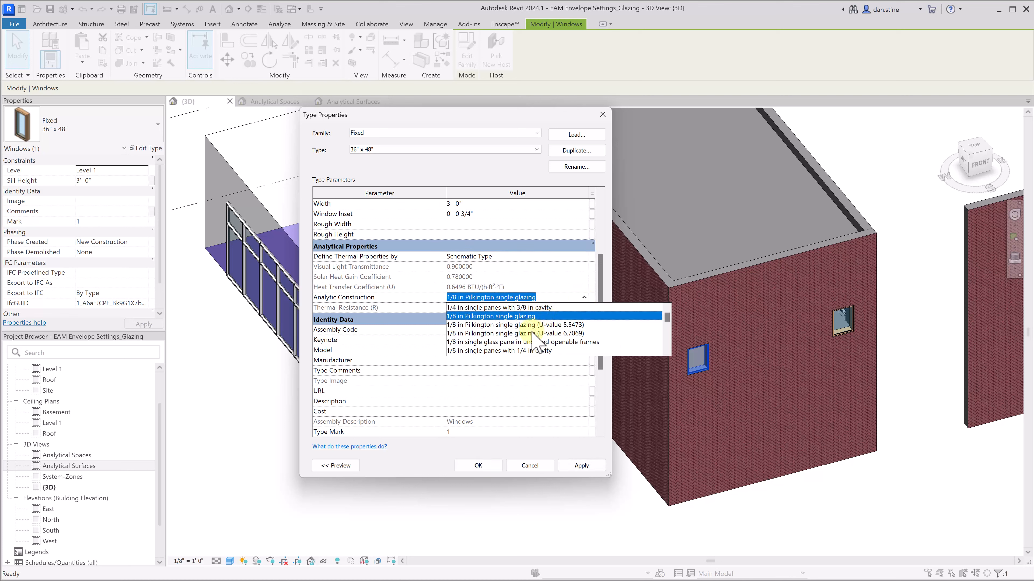
{"action": "scroll", "coordinate": [532, 332], "scroll_direction": "down", "scroll_amount": 10}
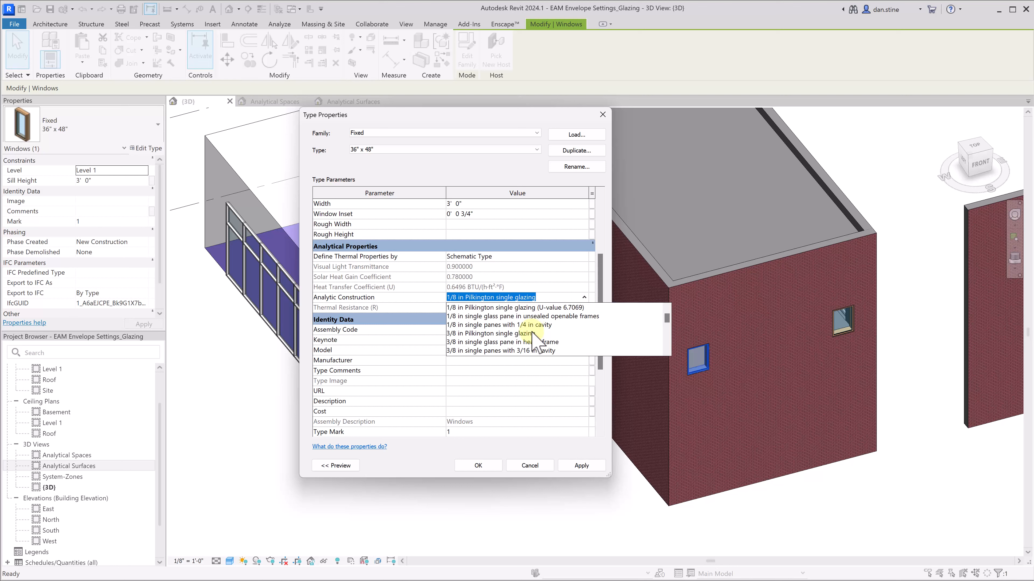
{"action": "scroll", "coordinate": [533, 338], "scroll_direction": "down", "scroll_amount": 8}
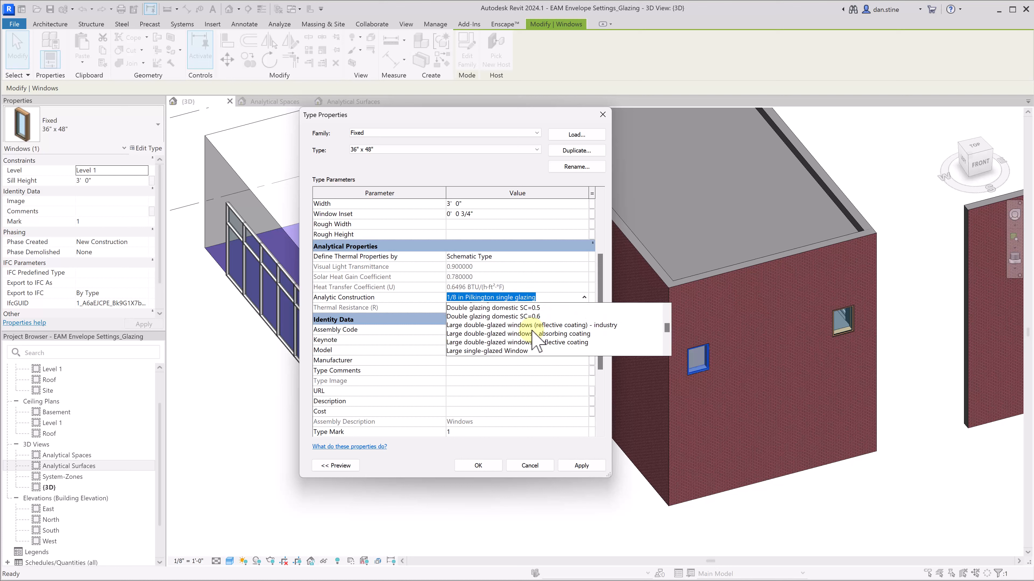
{"action": "scroll", "coordinate": [532, 332], "scroll_direction": "down", "scroll_amount": 8}
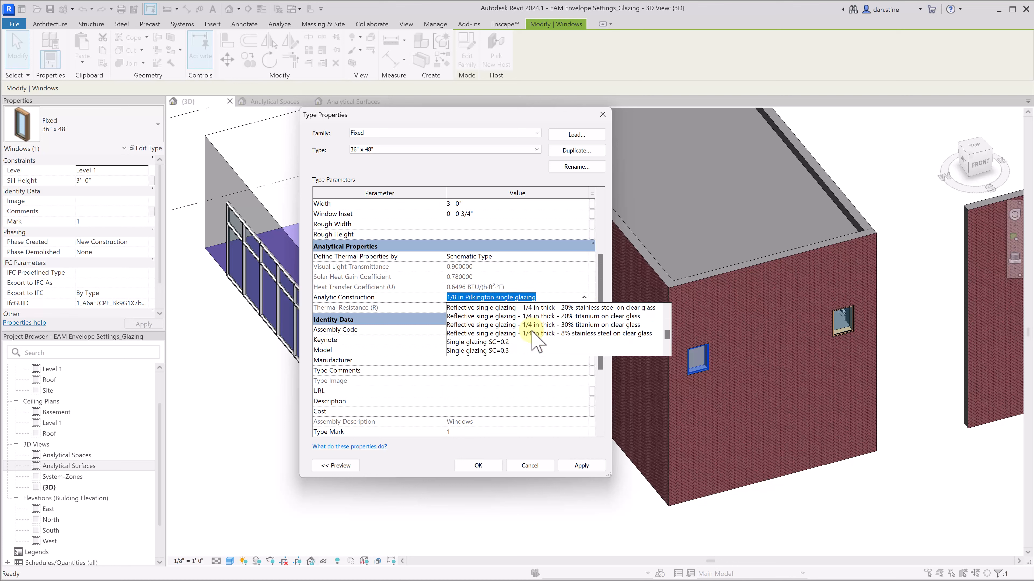
{"action": "scroll", "coordinate": [528, 355], "scroll_direction": "down", "scroll_amount": 6}
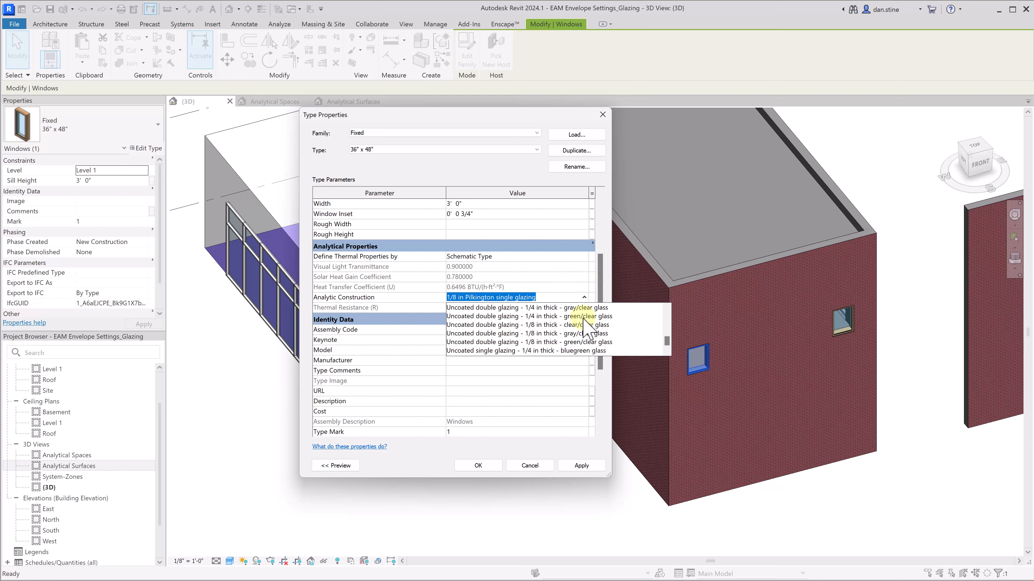
{"action": "left_click", "coordinate": [608, 236]}
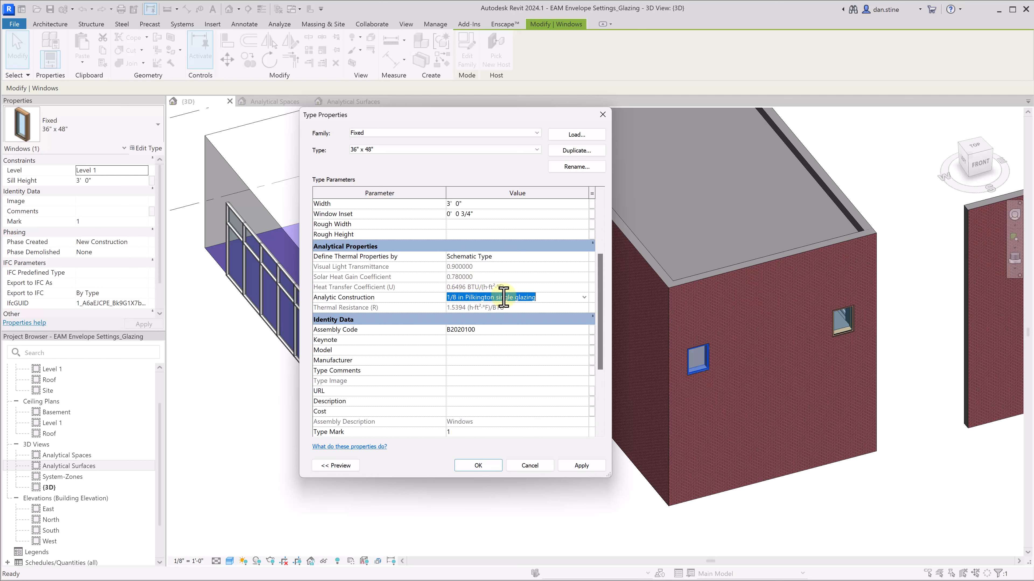
- Set the window type's Define Thermal Properties by parameter to User Defined
{"action": "left_click", "coordinate": [585, 257]}
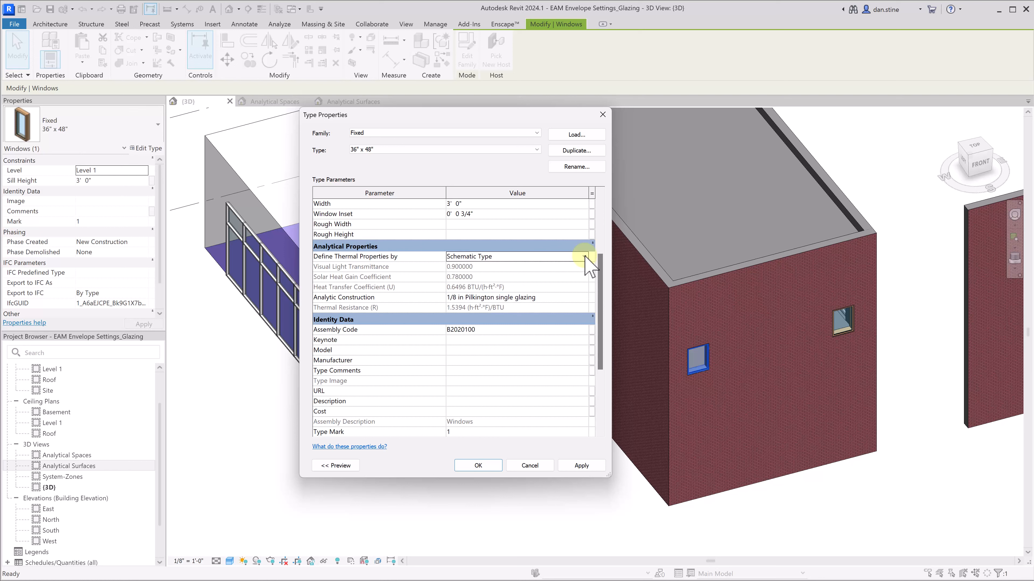
{"action": "left_click", "coordinate": [585, 256]}
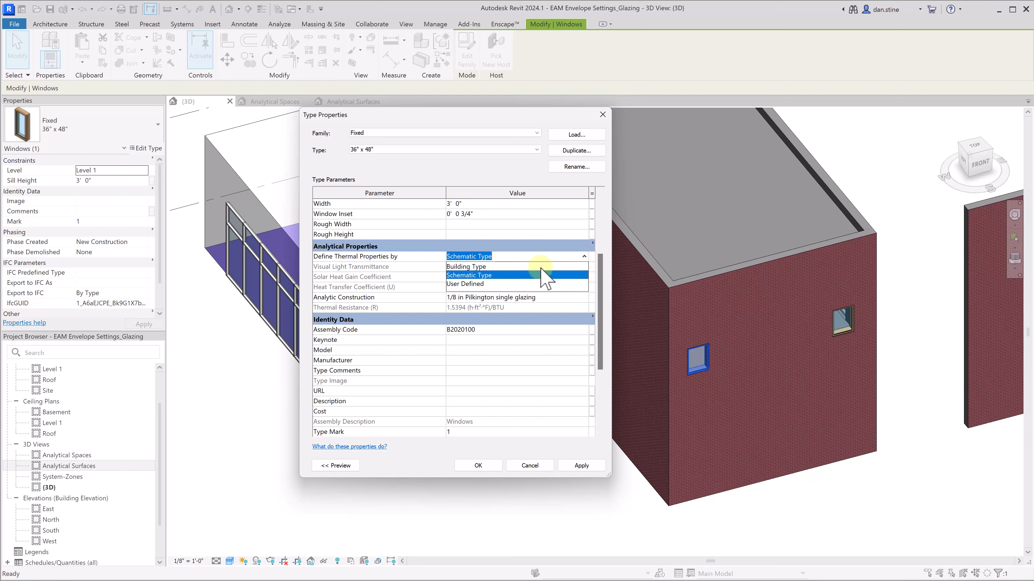
{"action": "left_click", "coordinate": [466, 276]}
{"action": "left_click", "coordinate": [468, 268]}
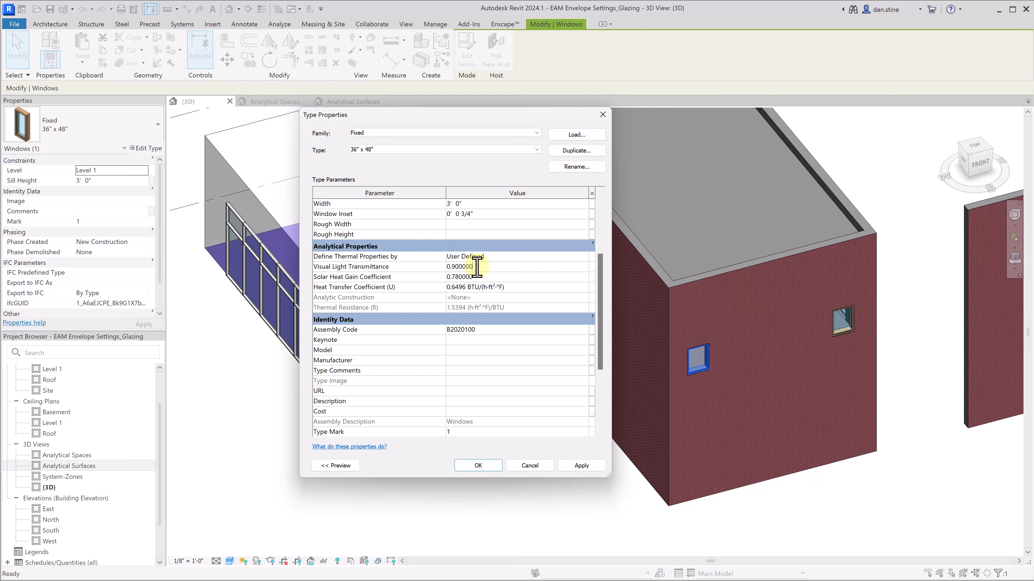
- Switch to the browser to consult the Pilkington Coated Monolithic Glass Performance Data table, and return to the window's type properties
{"action": "left_click", "coordinate": [471, 267]}
{"action": "key", "text": "alt+Tab"}
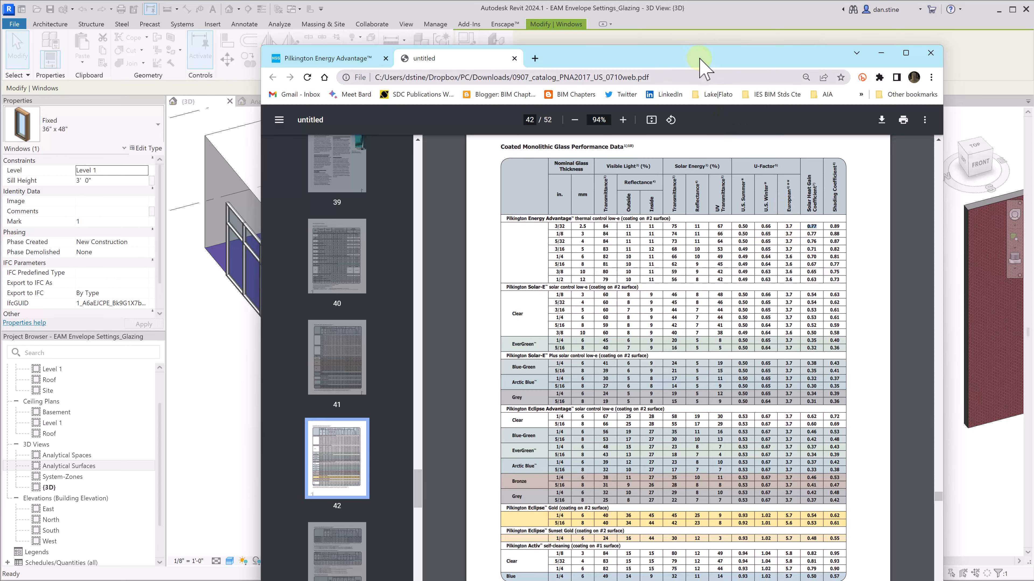
{"action": "left_click_drag", "start_coordinate": [717, 58], "coordinate": [1033, 84]}
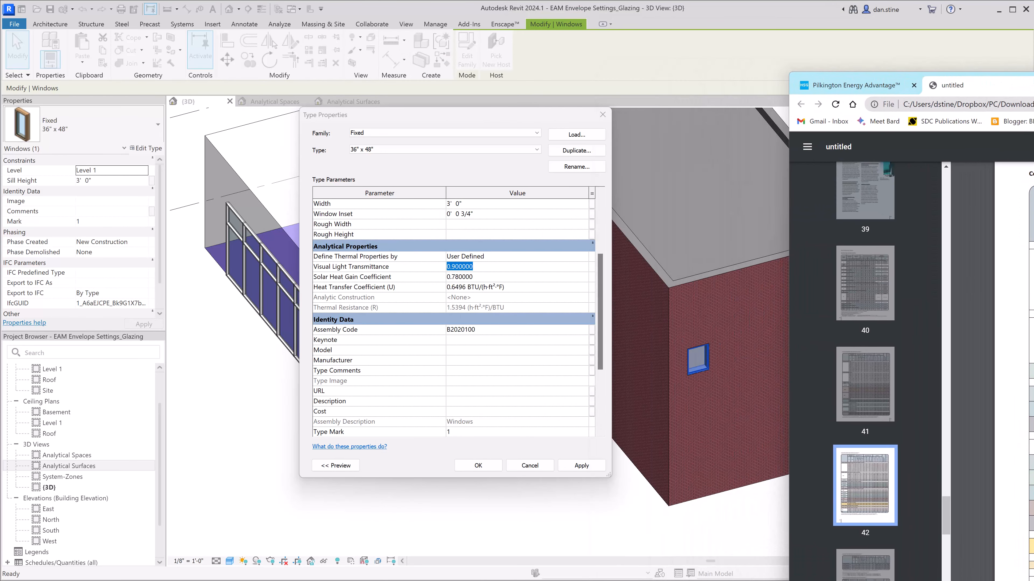
{"action": "left_click", "coordinate": [726, 29]}
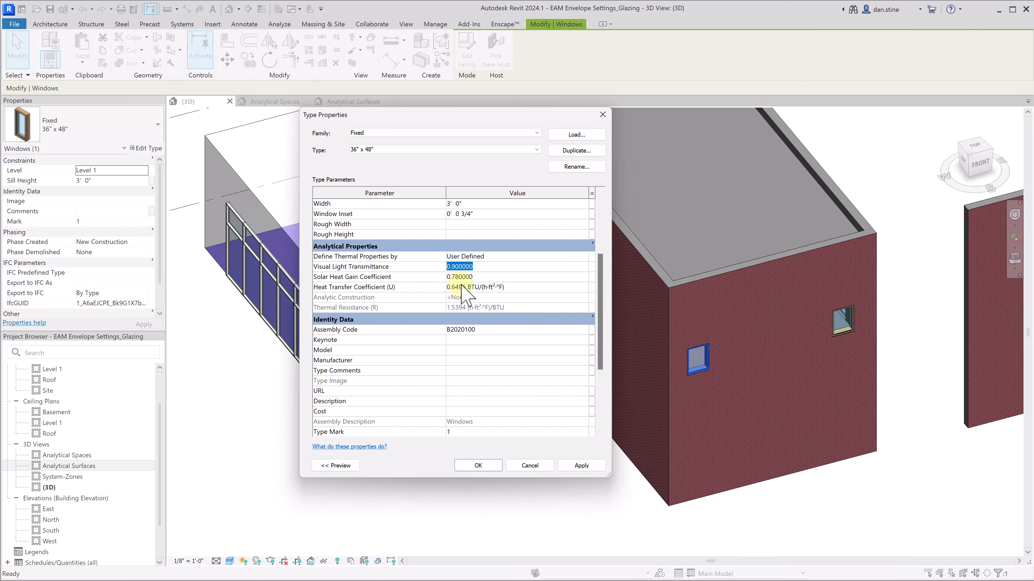
- Set Visual Light Transmittance to 0.84, Solar Heat Gain Coefficient to 0.77 and Heat Transfer Coefficient to 0.5, and accept the window type
{"action": "left_click_drag", "start_coordinate": [450, 267], "coordinate": [457, 267]}
{"action": "left_click", "coordinate": [455, 278]}
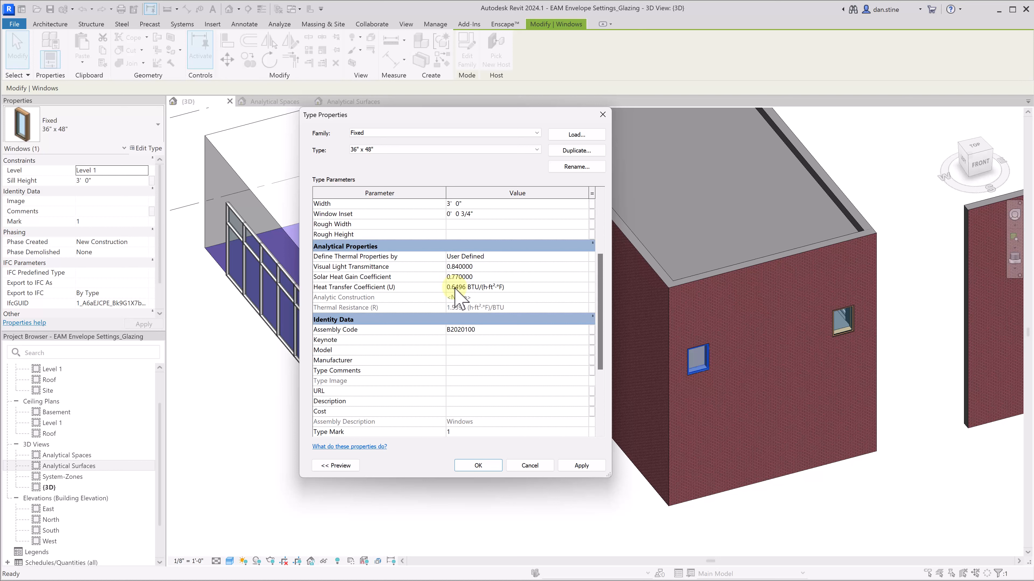
{"action": "left_click", "coordinate": [455, 288]}
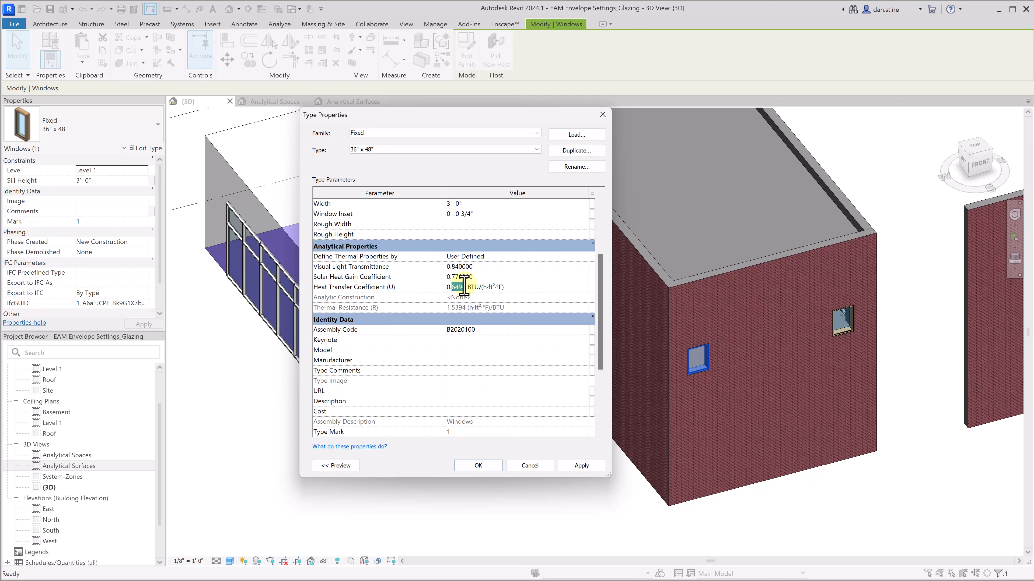
{"action": "type", "text": "5"}
{"action": "left_click", "coordinate": [489, 466]}
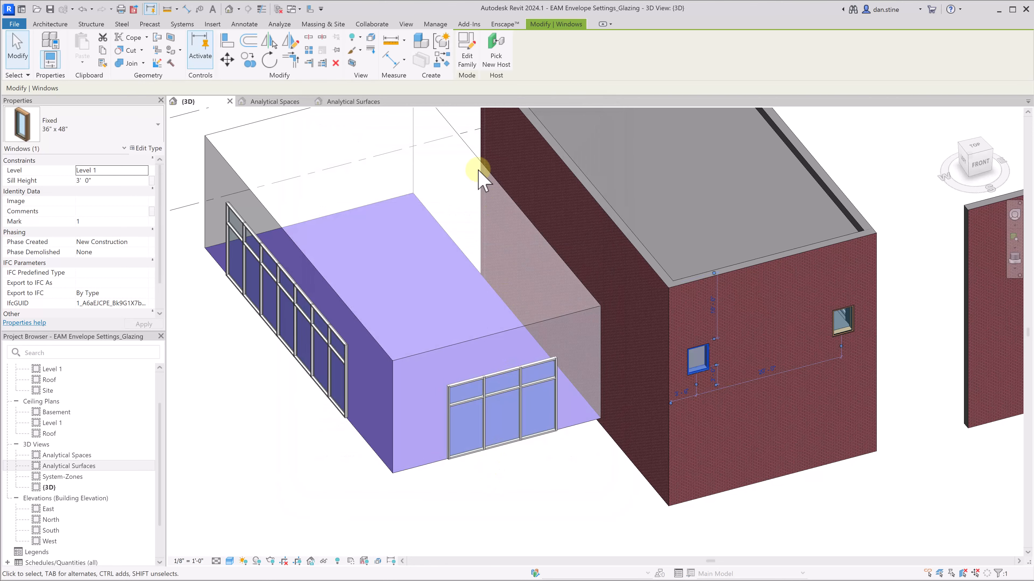
- Delete the existing energy model geometry and recreate the energy analytical model with the user-defined window properties
{"action": "left_click", "coordinate": [286, 23]}
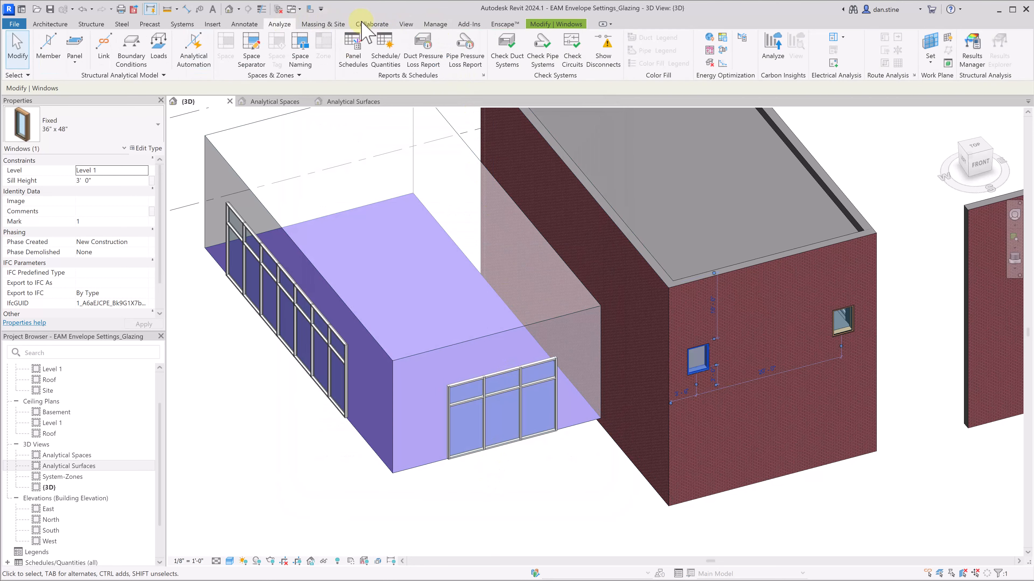
{"action": "left_click", "coordinate": [709, 62]}
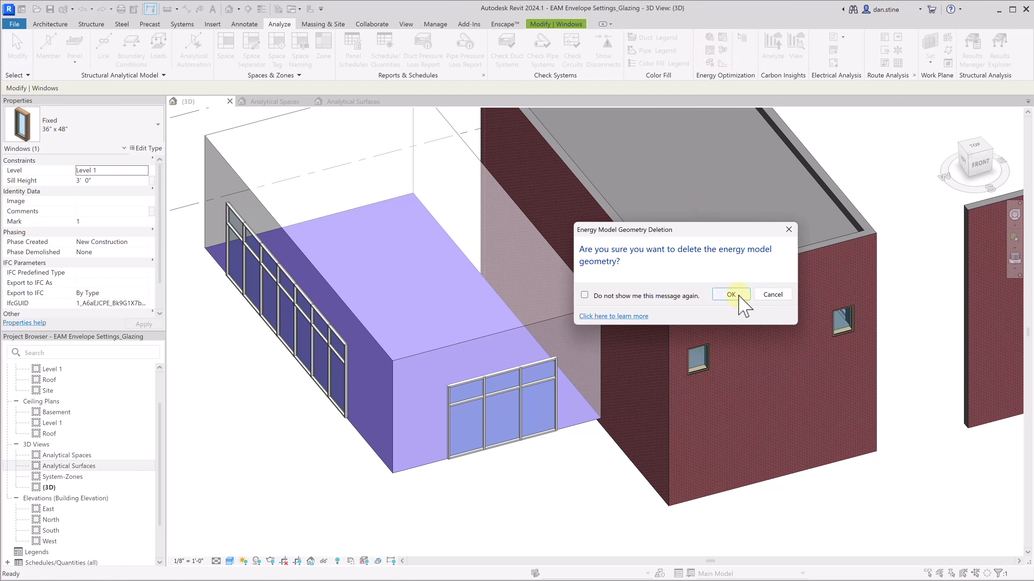
{"action": "left_click", "coordinate": [732, 294]}
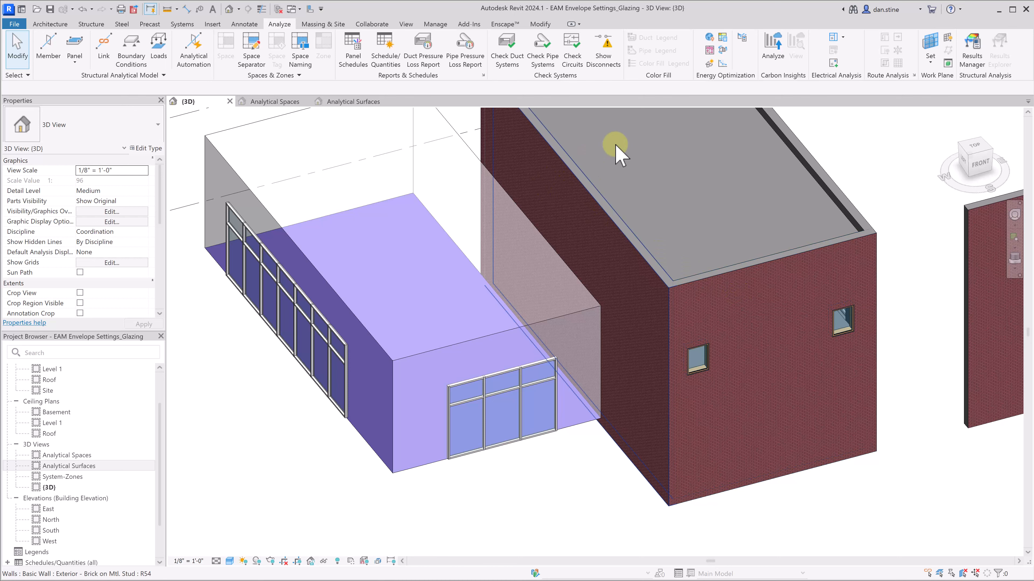
{"action": "left_click", "coordinate": [710, 63]}
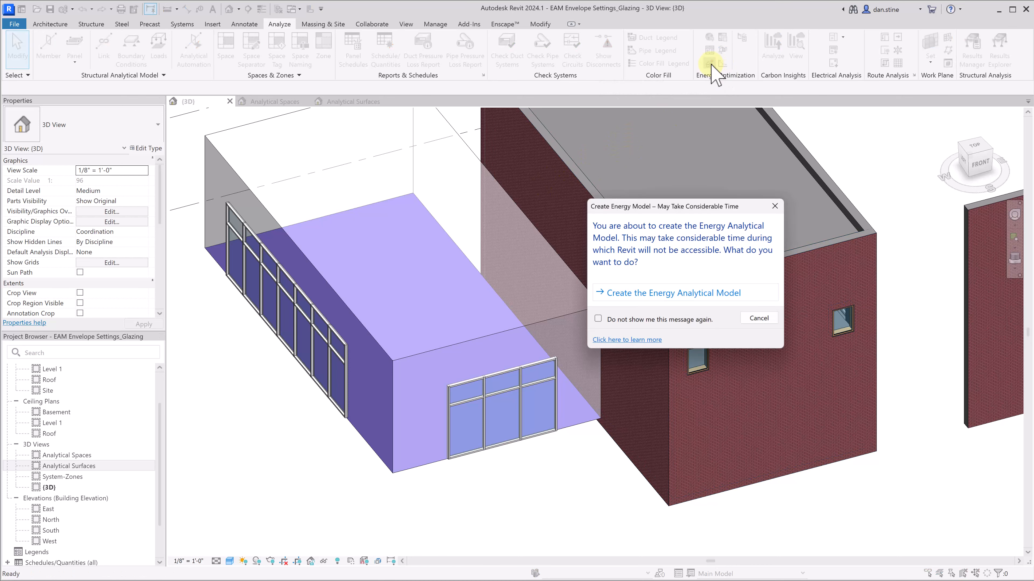
{"action": "left_click", "coordinate": [686, 294]}
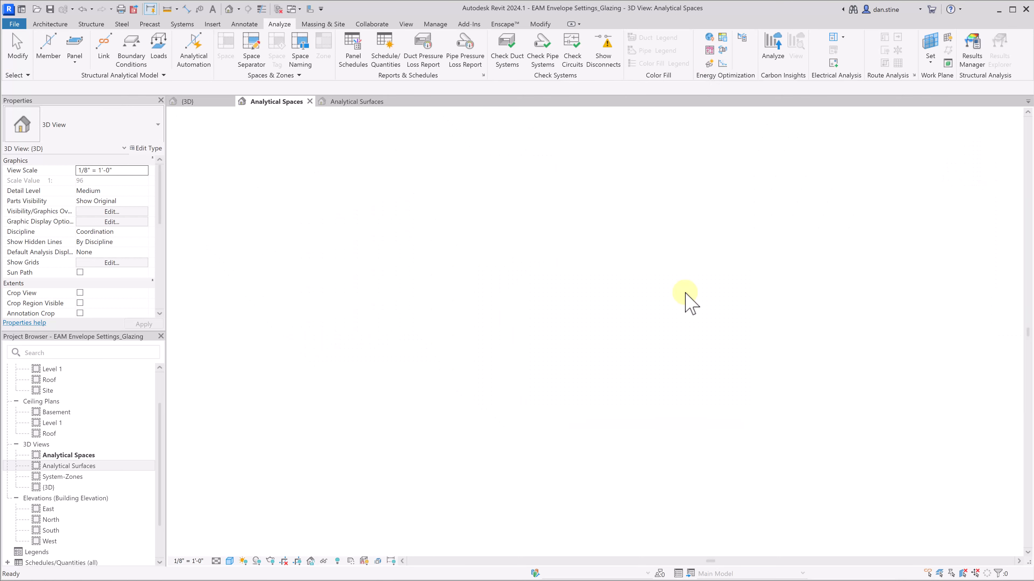
- Inspect the analytical properties of the 36" x 48" window's opening surface in the Analytical Surfaces view
{"action": "left_click", "coordinate": [357, 102]}
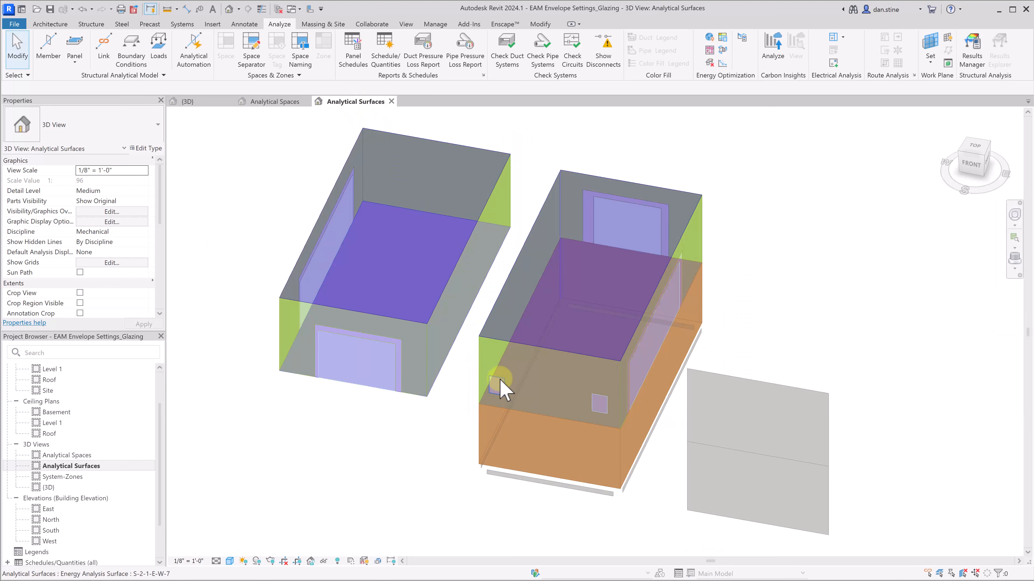
{"action": "left_click", "coordinate": [500, 381]}
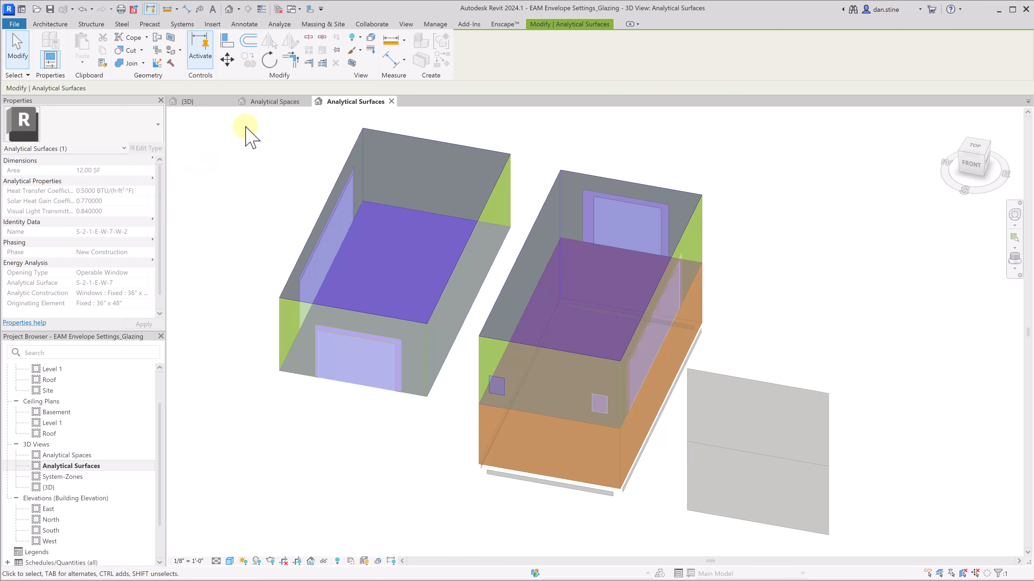
- Review the analytical properties of the Glazed system panel type on the mass's front curtain wall in the {3D} view, and dismiss them
{"action": "left_click", "coordinate": [209, 102]}
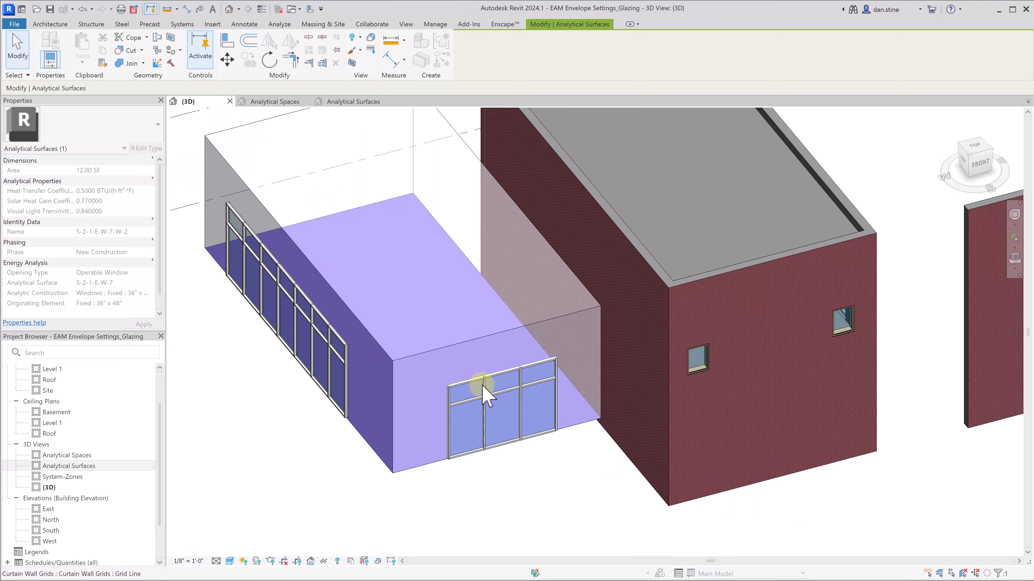
{"action": "left_click", "coordinate": [483, 387]}
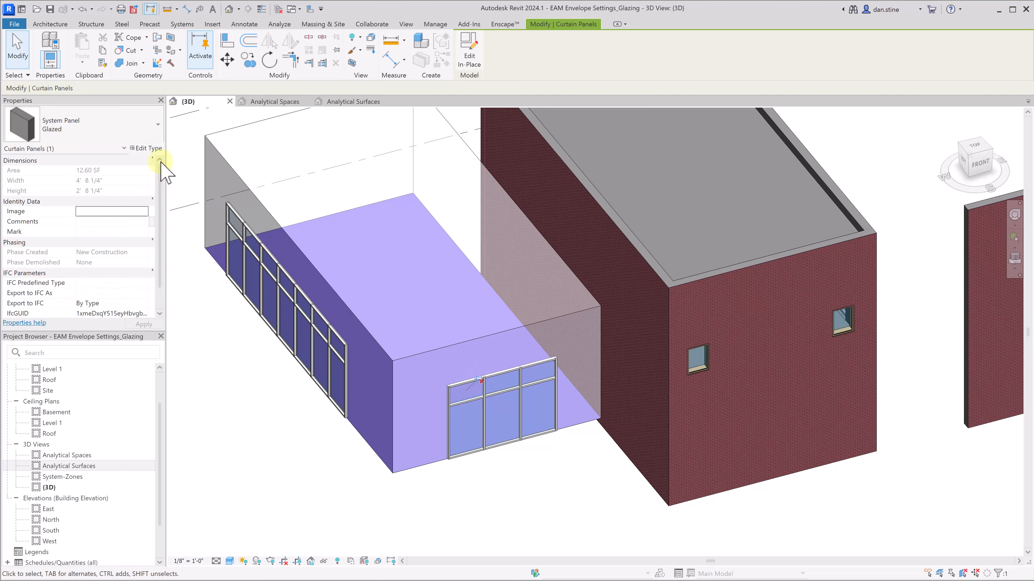
{"action": "left_click", "coordinate": [148, 149]}
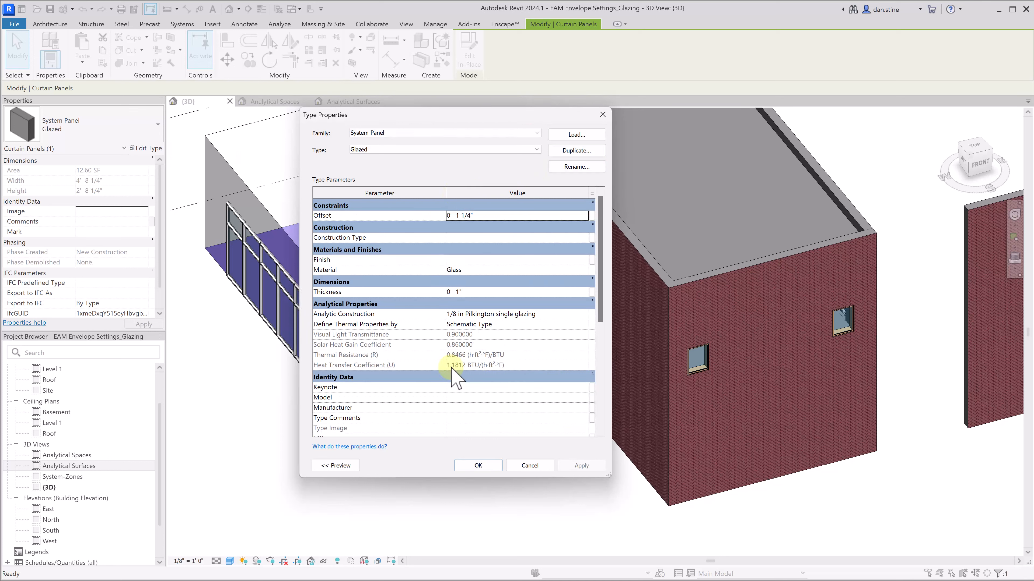
{"action": "left_click", "coordinate": [529, 465]}
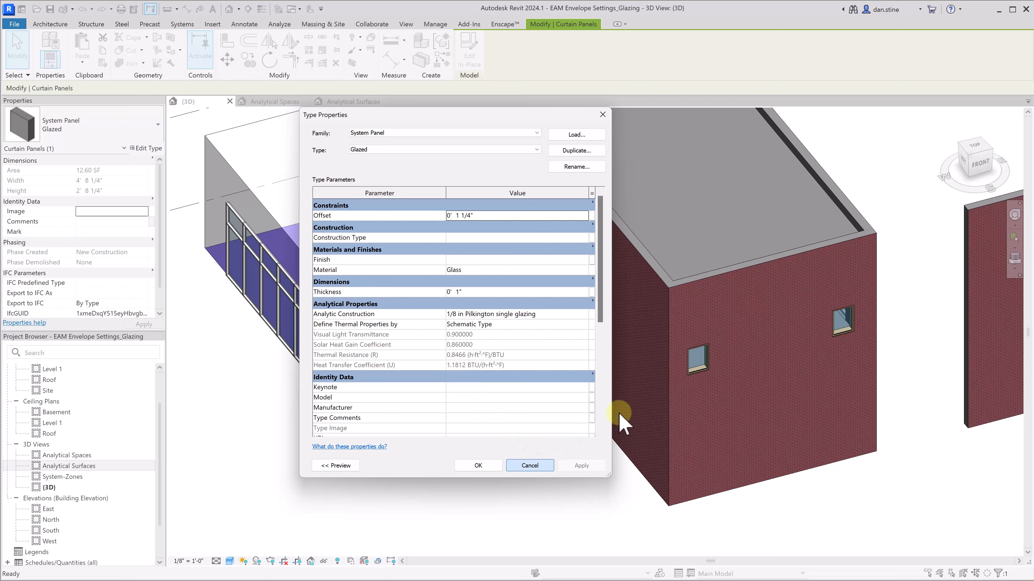
- Try Building Type for Define Thermal Properties by on the Fixed 36" x 48" window type, and cancel the edit
{"action": "left_click", "coordinate": [705, 364]}
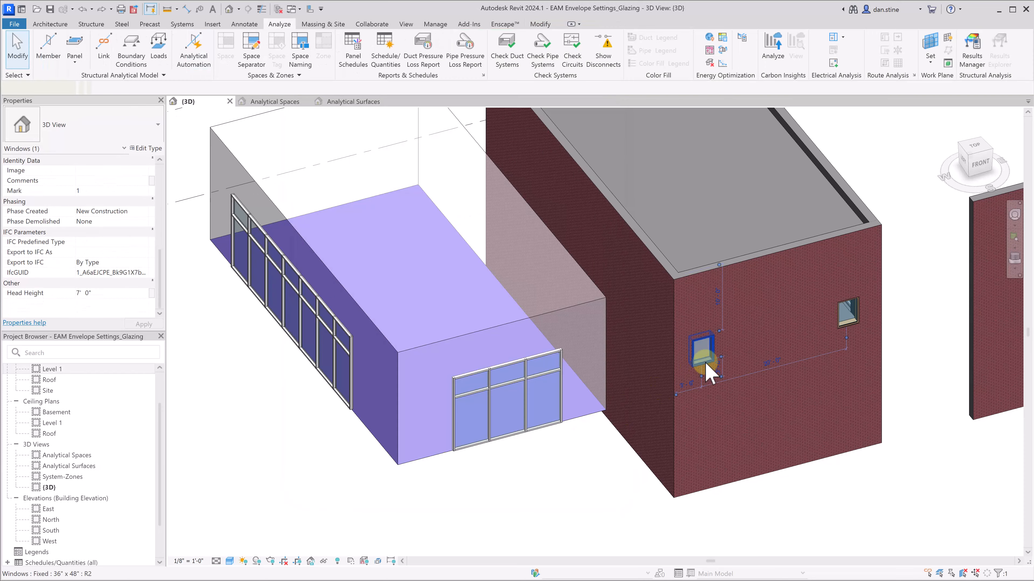
{"action": "left_click", "coordinate": [147, 149]}
{"action": "scroll", "coordinate": [567, 362], "scroll_direction": "down", "scroll_amount": 3}
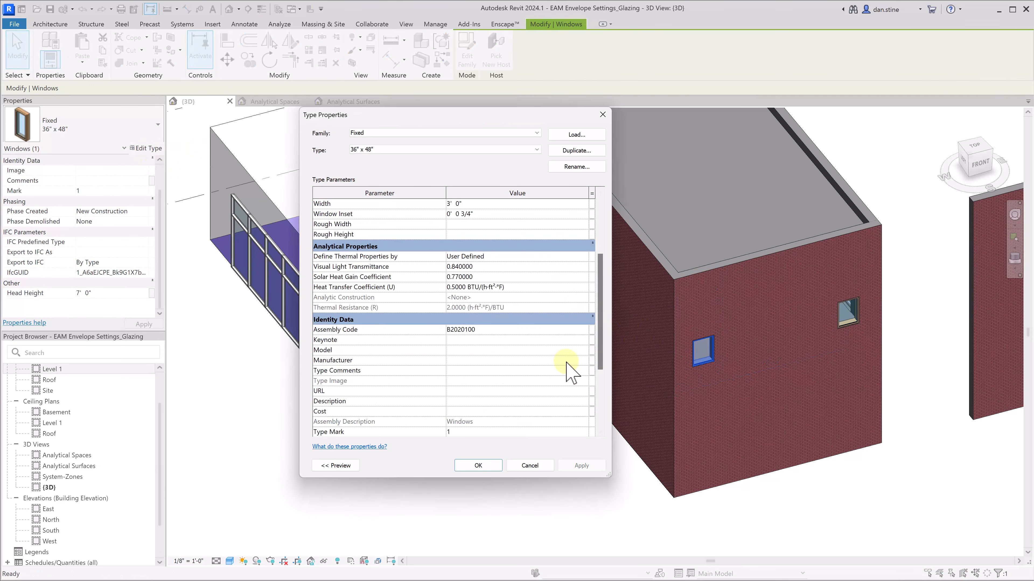
{"action": "scroll", "coordinate": [560, 362], "scroll_direction": "up", "scroll_amount": 3}
{"action": "left_click", "coordinate": [582, 353]}
{"action": "left_click", "coordinate": [585, 353]}
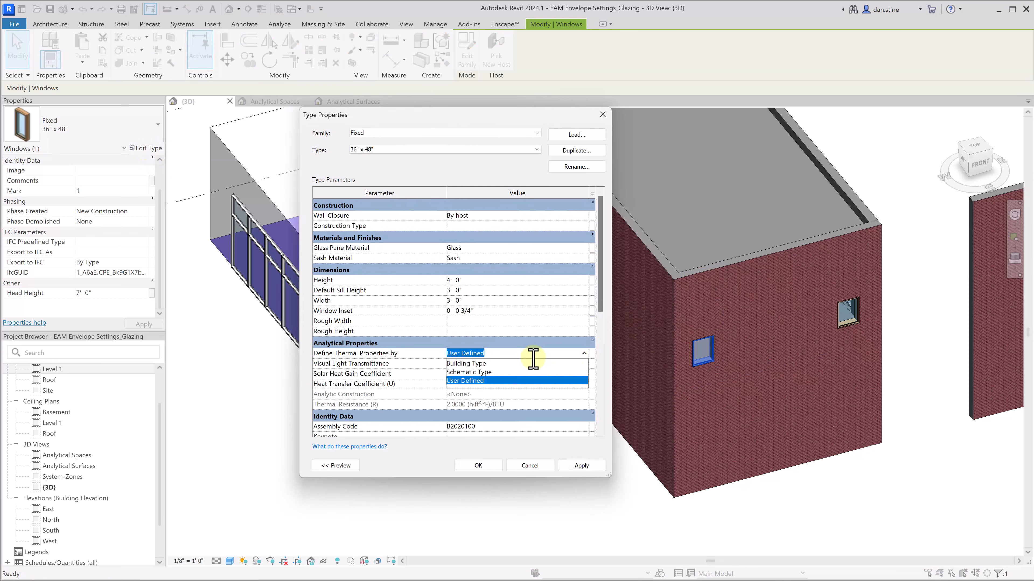
{"action": "left_click", "coordinate": [468, 364]}
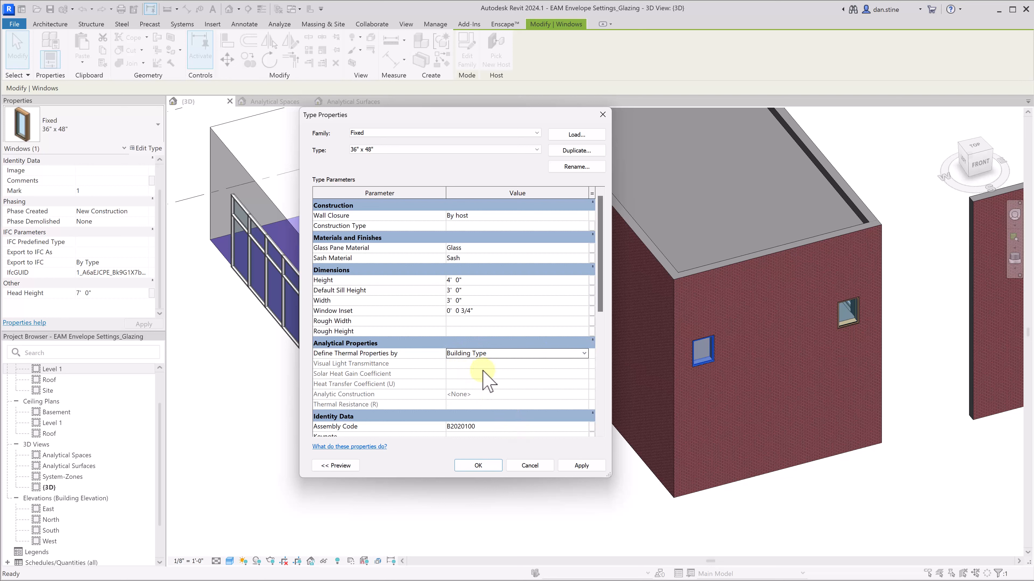
{"action": "left_click", "coordinate": [527, 466]}
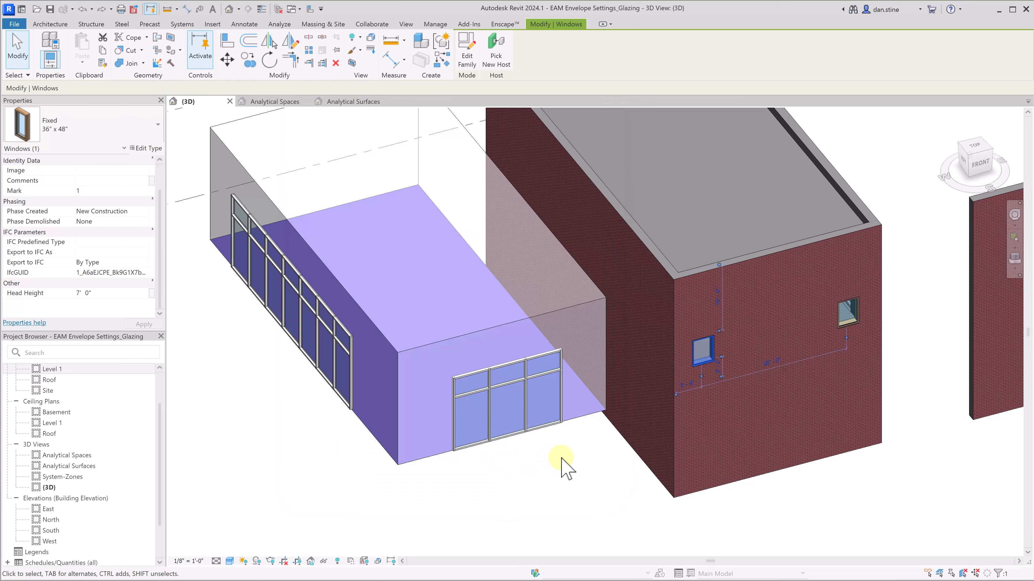
{"action": "left_click", "coordinate": [562, 472]}
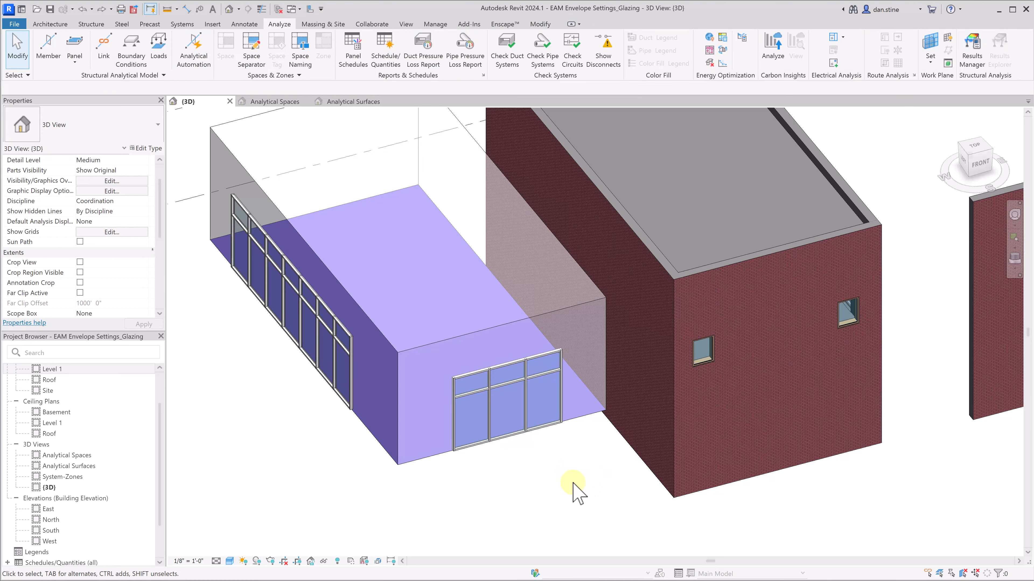
- Review the <Building> schematic type overrides in the Advanced Energy Settings, and close all settings without changes
{"action": "left_click", "coordinate": [742, 37]}
{"action": "left_click", "coordinate": [798, 294]}
{"action": "scroll", "coordinate": [800, 266], "scroll_direction": "down", "scroll_amount": 5}
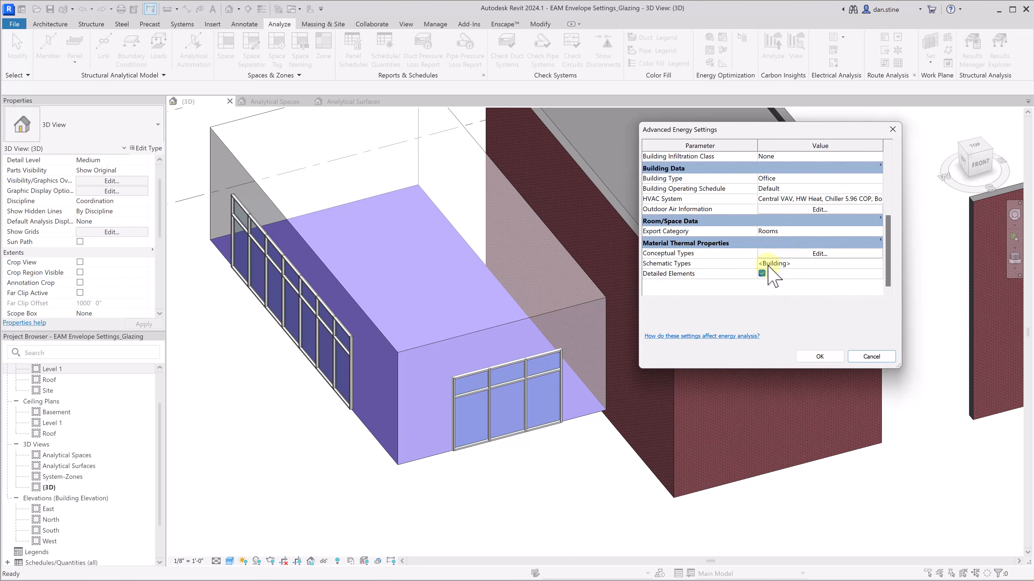
{"action": "left_click", "coordinate": [777, 263]}
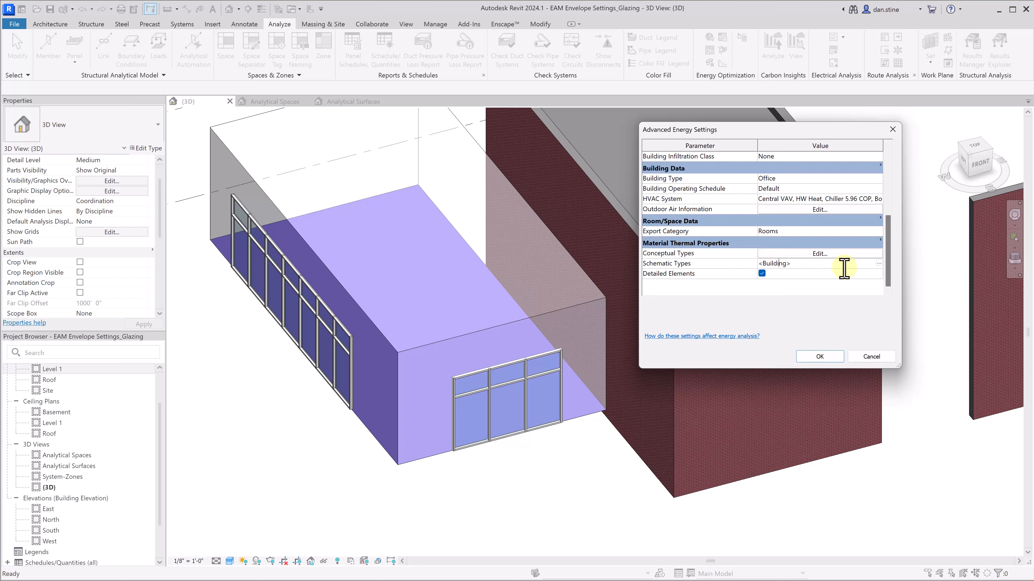
{"action": "left_click", "coordinate": [879, 263]}
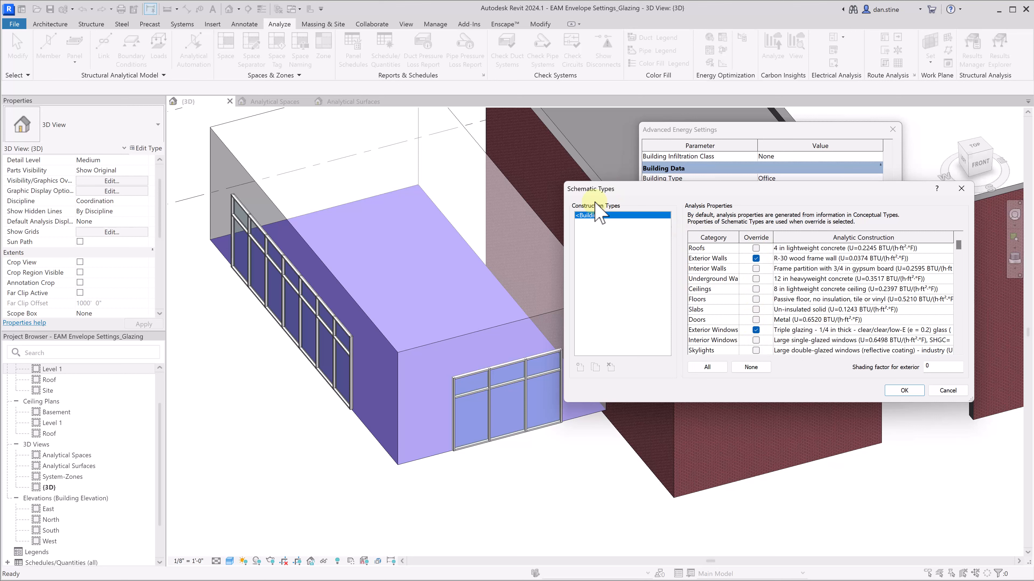
{"action": "left_click", "coordinate": [943, 394]}
{"action": "left_click", "coordinate": [871, 357]}
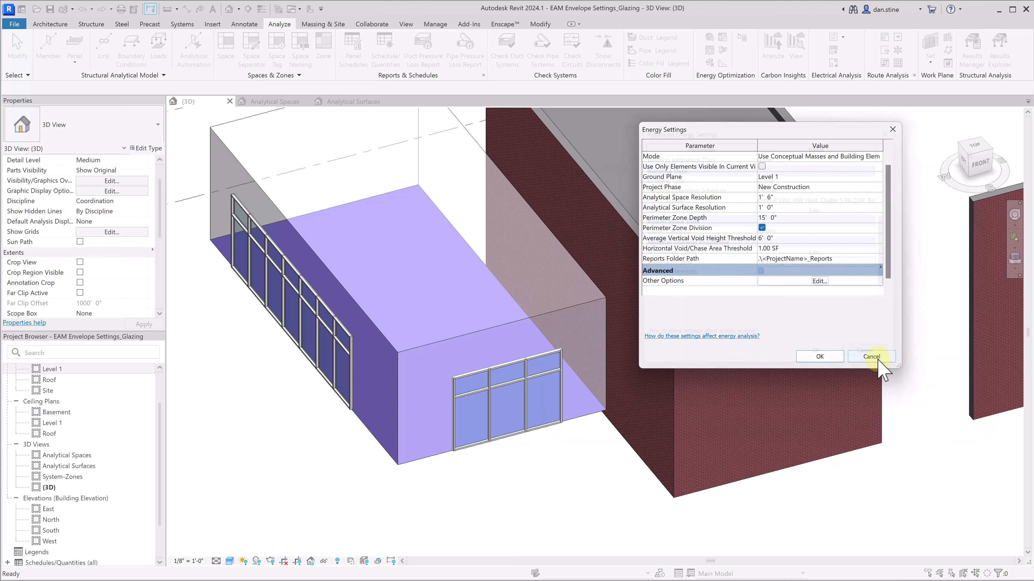
{"action": "left_click", "coordinate": [862, 358]}
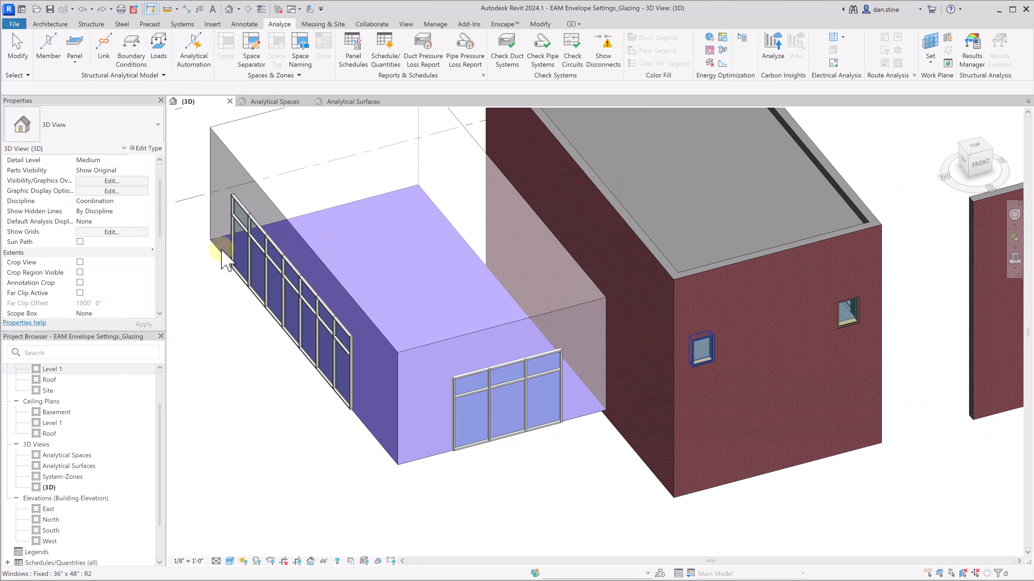
- Place a space outside the buildings, west of the mass outline, in the Level 1 floor plan
{"action": "double_click", "coordinate": [51, 369]}
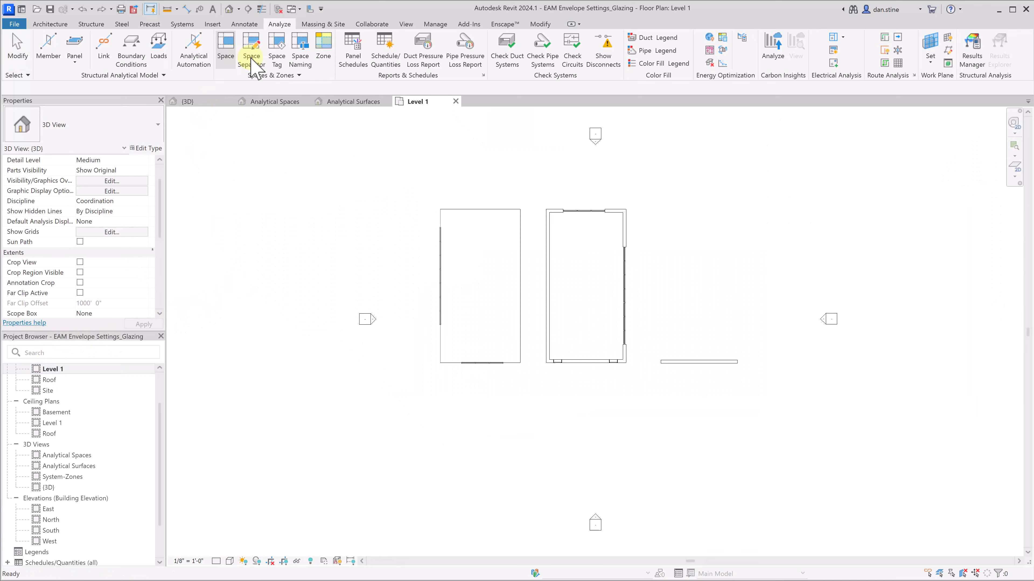
{"action": "left_click", "coordinate": [227, 46]}
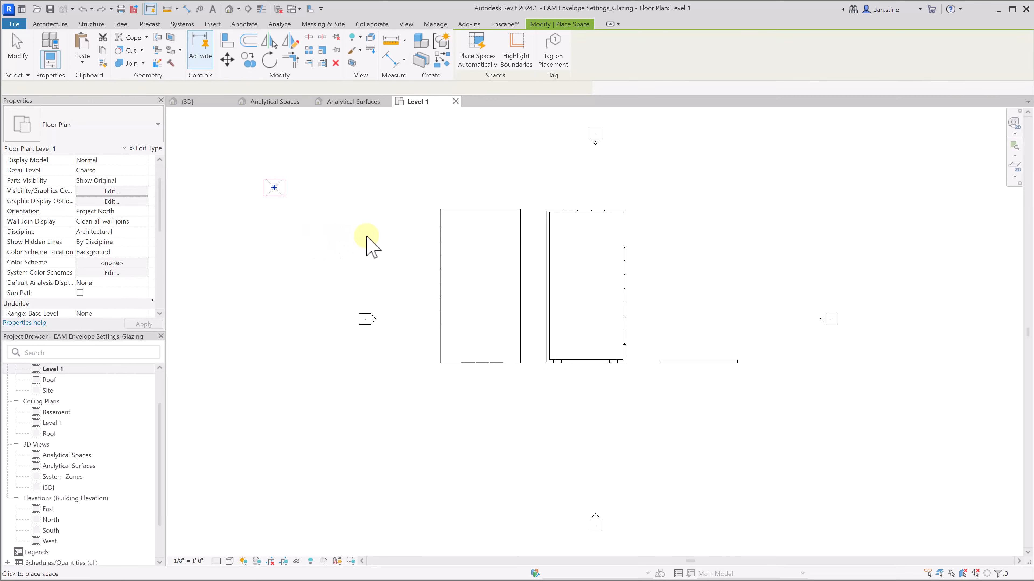
{"action": "left_click", "coordinate": [401, 245]}
{"action": "key", "text": "Escape"}
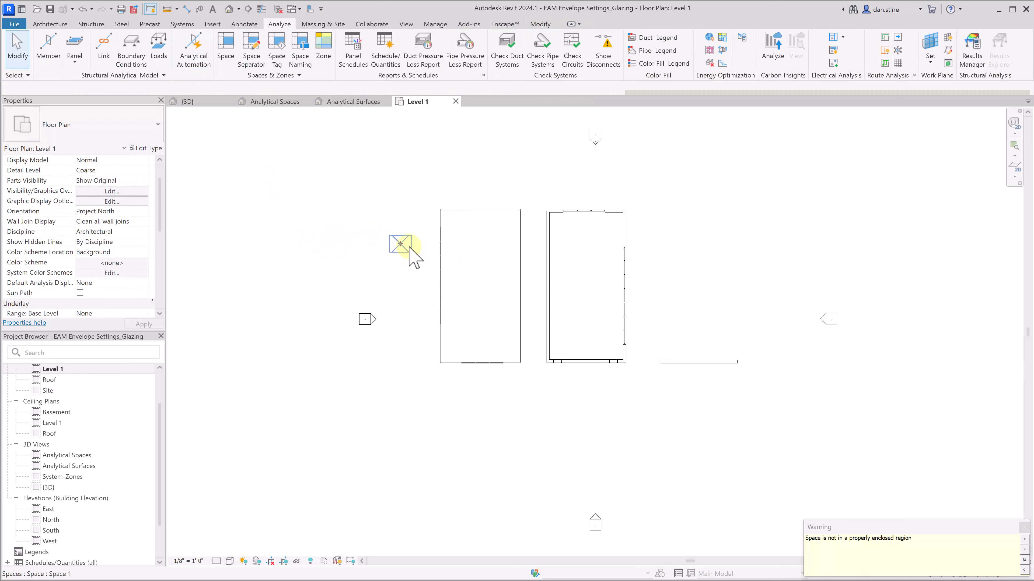
- Compare the <Building> and Construction 1 construction types available to the space, and cancel without changing its Construction Type
{"action": "left_click", "coordinate": [408, 249]}
{"action": "scroll", "coordinate": [111, 255], "scroll_direction": "down", "scroll_amount": 8}
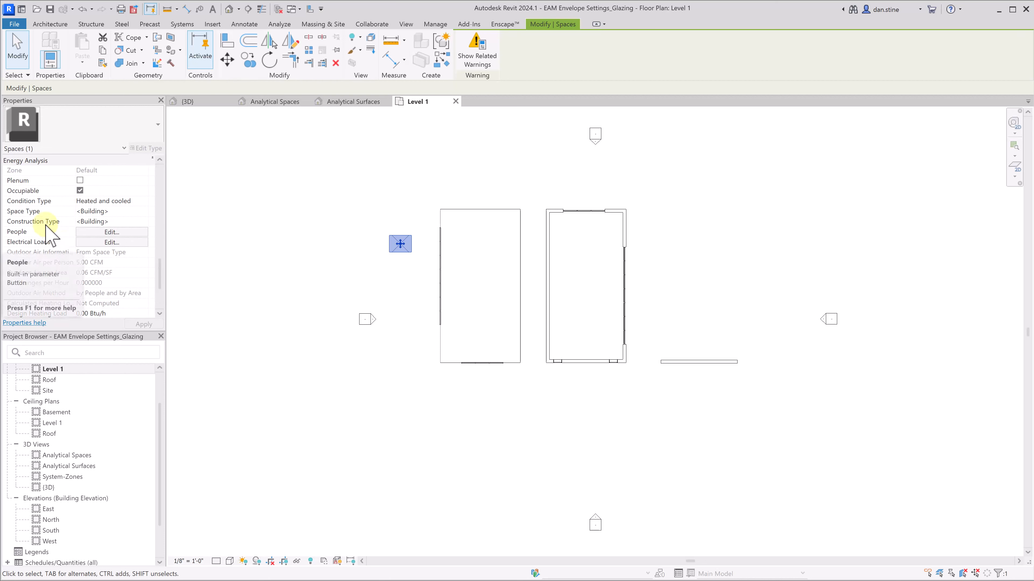
{"action": "left_click", "coordinate": [95, 222]}
{"action": "left_click", "coordinate": [145, 221]}
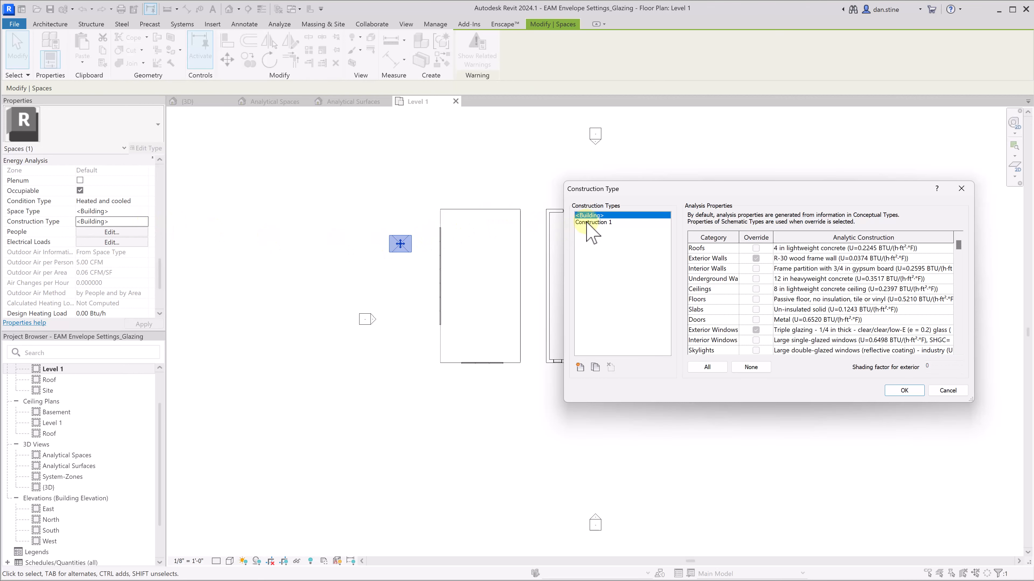
{"action": "left_click", "coordinate": [589, 223]}
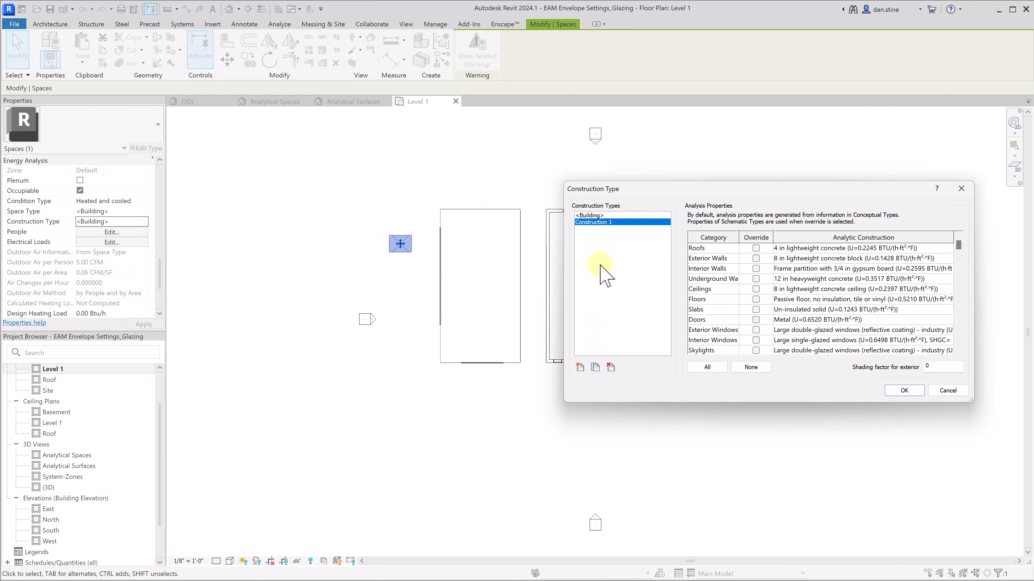
{"action": "left_click", "coordinate": [596, 215]}
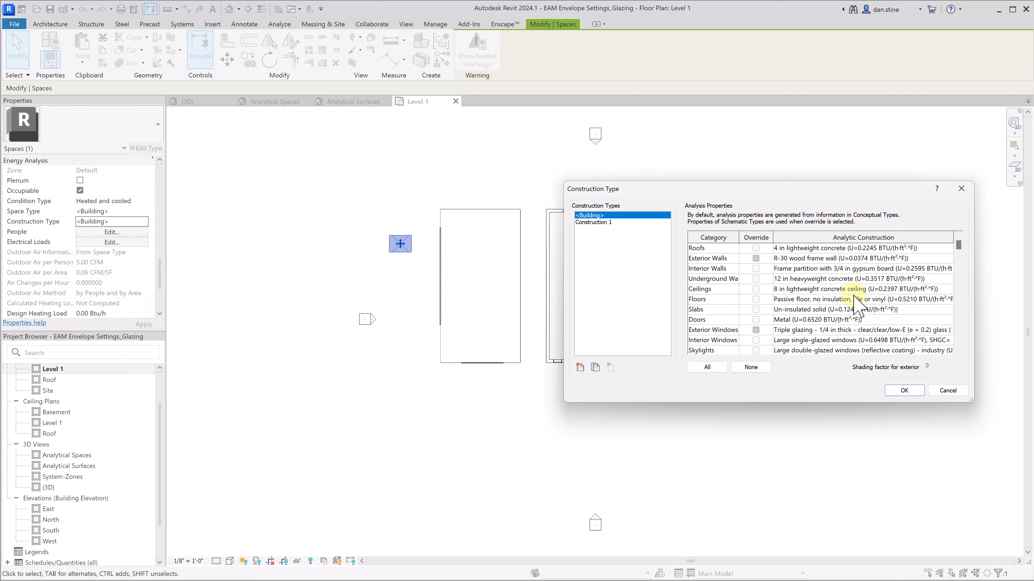
{"action": "left_click", "coordinate": [595, 222]}
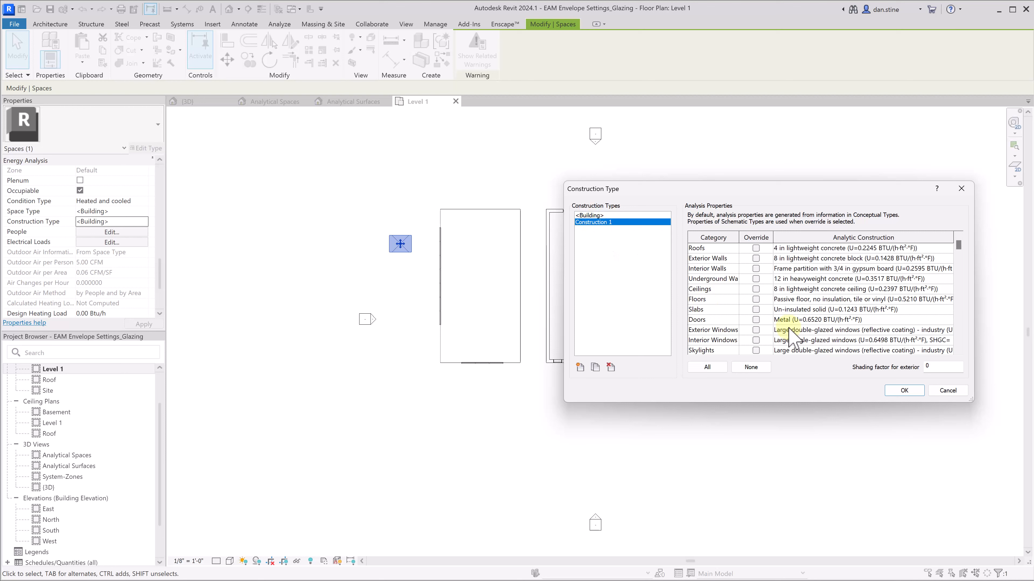
{"action": "left_click", "coordinate": [947, 391]}
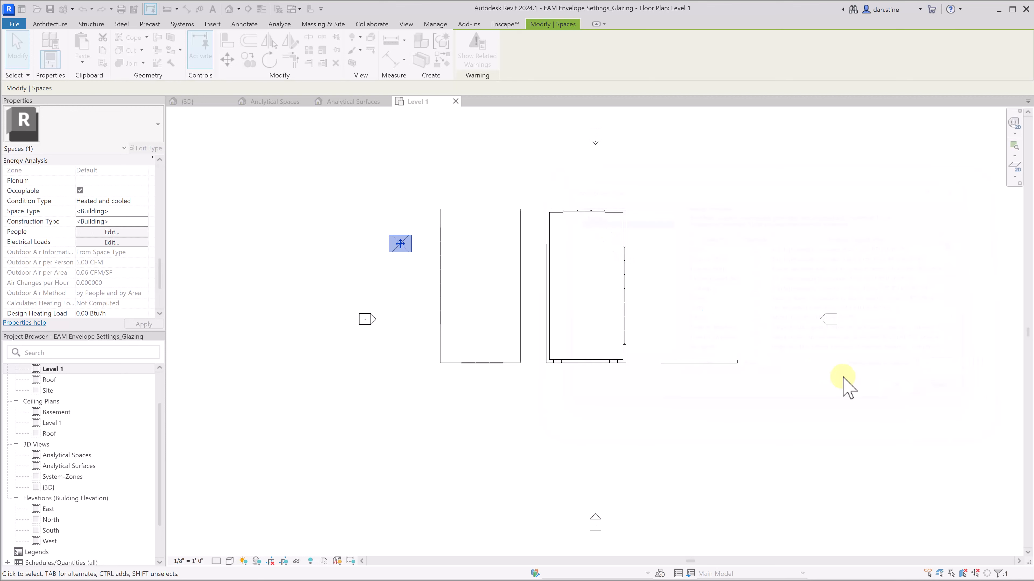
- Delete the unenclosed space from the Level 1 floor plan
{"action": "left_click", "coordinate": [404, 217]}
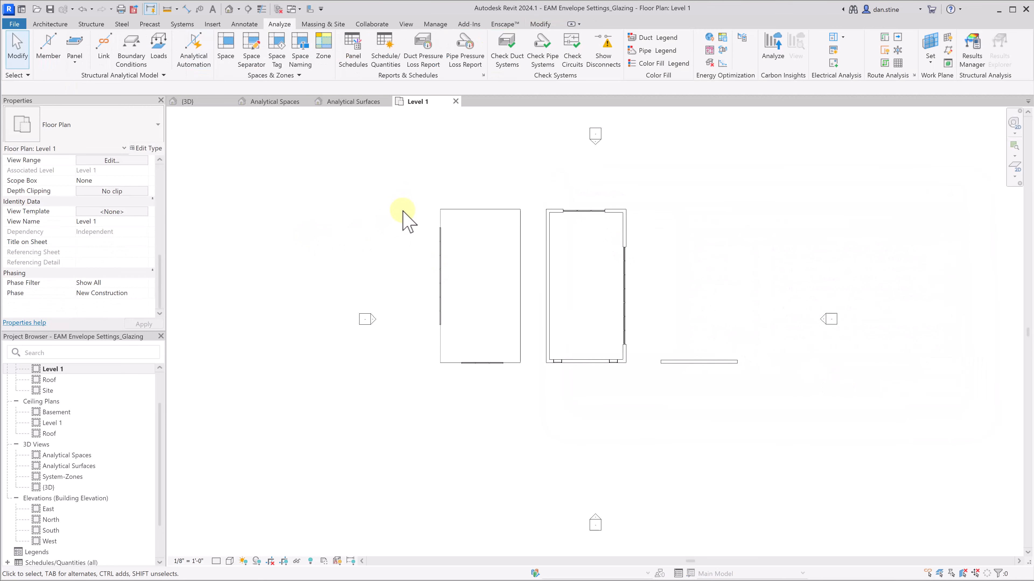
{"action": "left_click_drag", "start_coordinate": [390, 168], "coordinate": [349, 265]}
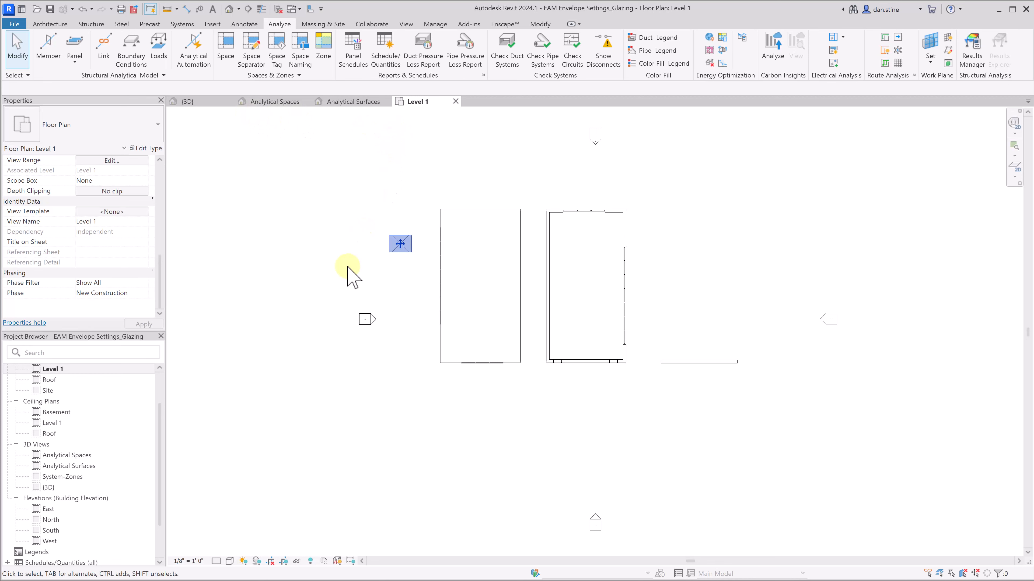
{"action": "key", "text": "Delete"}
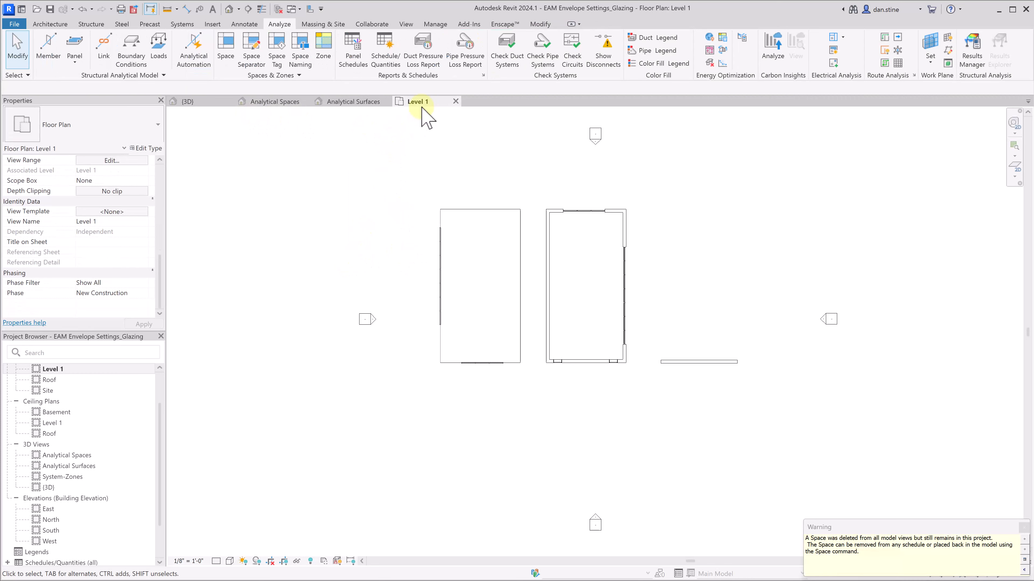
- Return to the 3D views and examine the energy analysis properties of the brick building's exterior wall surface facing the mass in Analytical Surfaces
{"action": "left_click", "coordinate": [222, 103]}
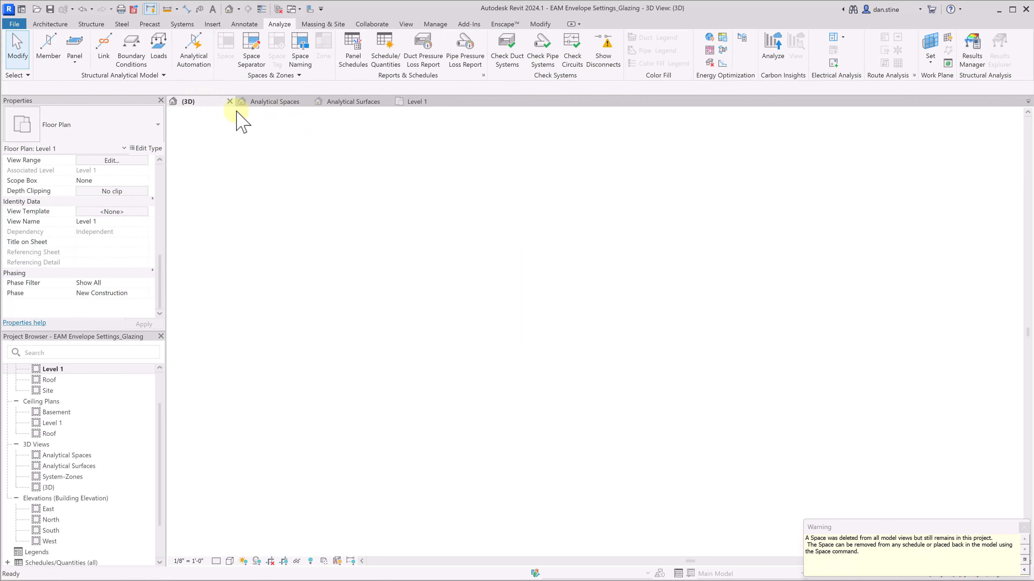
{"action": "scroll", "coordinate": [730, 349], "scroll_direction": "down", "scroll_amount": 5}
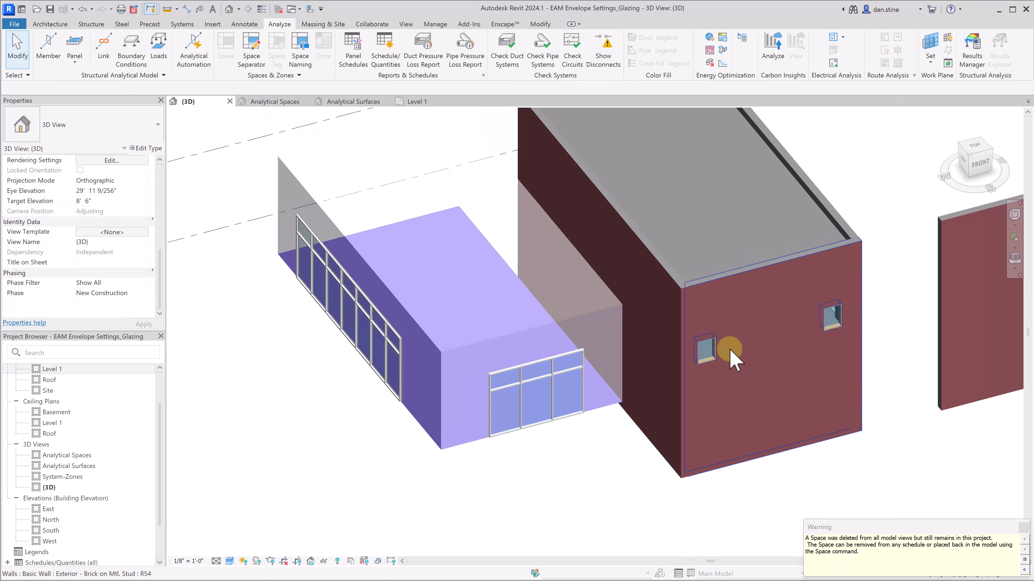
{"action": "middle_click_drag", "start_coordinate": [763, 367], "coordinate": [660, 357]}
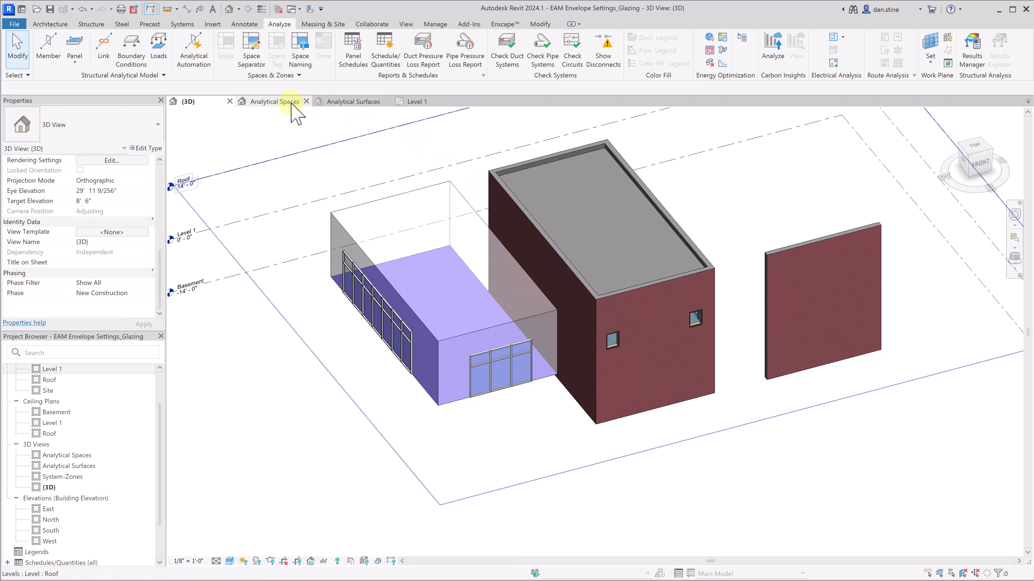
{"action": "left_click", "coordinate": [343, 102]}
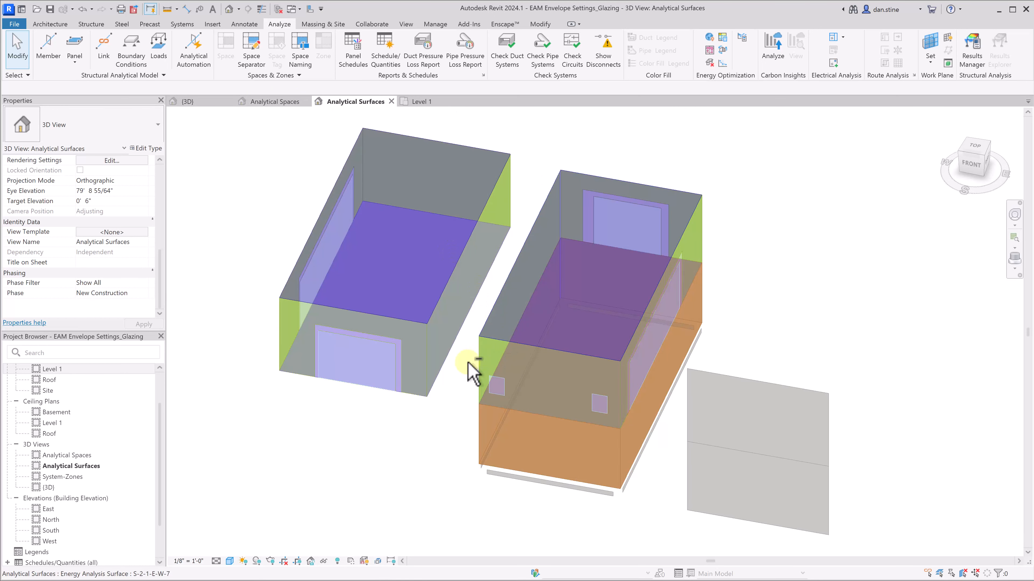
{"action": "mouse_move", "coordinate": [468, 362]}
{"action": "middle_mouse_down", "text": "shift"}
{"action": "mouse_move", "coordinate": [510, 376]}
{"action": "mouse_move", "coordinate": [558, 369]}
{"action": "middle_mouse_up", "text": "shift"}
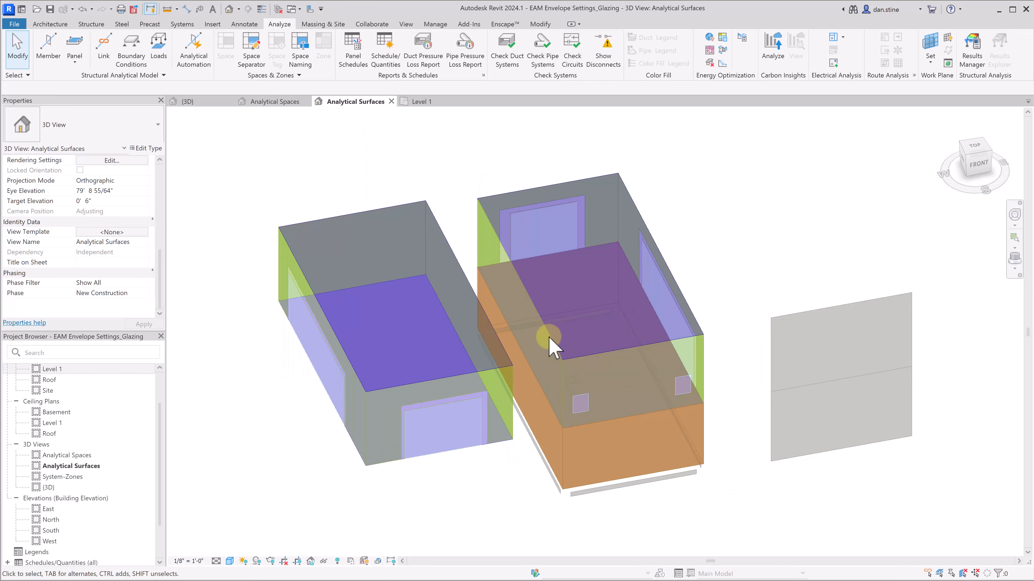
{"action": "left_click", "coordinate": [550, 345]}
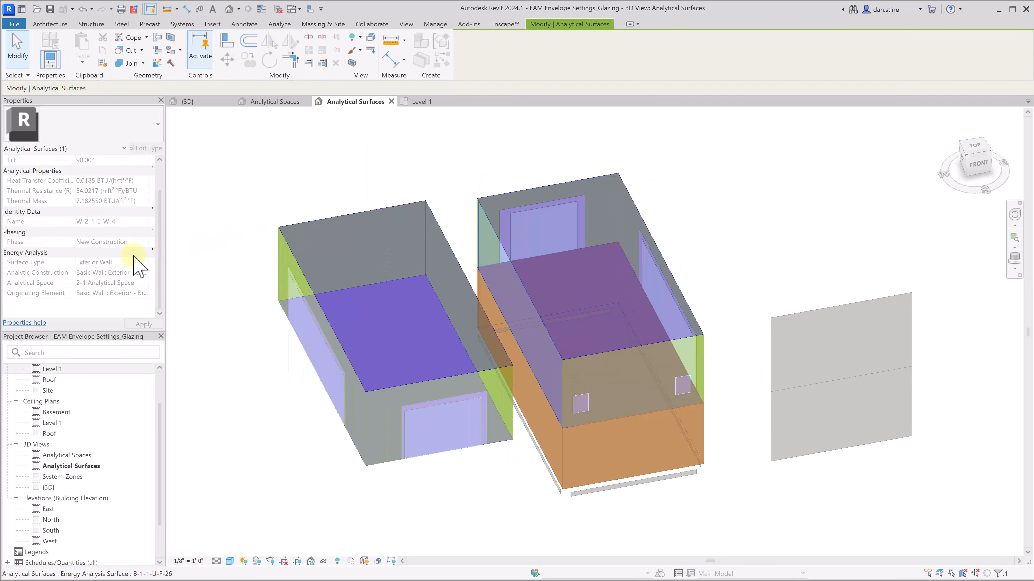
- Examine the energy analysis properties of the conceptual mass's exterior wall surface facing the brick building
{"action": "mouse_move", "coordinate": [525, 428]}
{"action": "middle_mouse_down", "text": "shift"}
{"action": "mouse_move", "coordinate": [440, 418]}
{"action": "mouse_move", "coordinate": [451, 364]}
{"action": "middle_mouse_up", "text": "shift"}
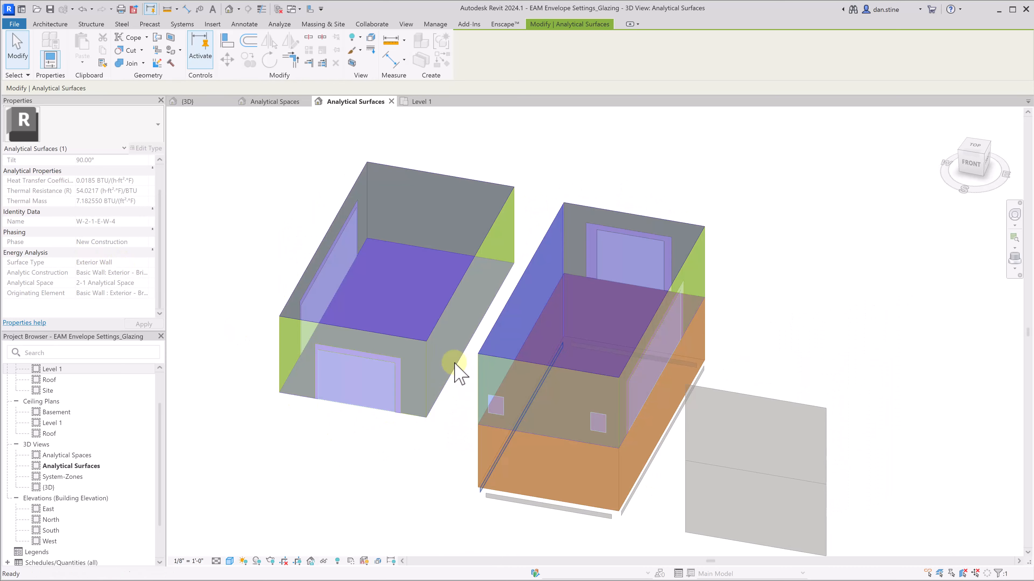
{"action": "left_click", "coordinate": [453, 298]}
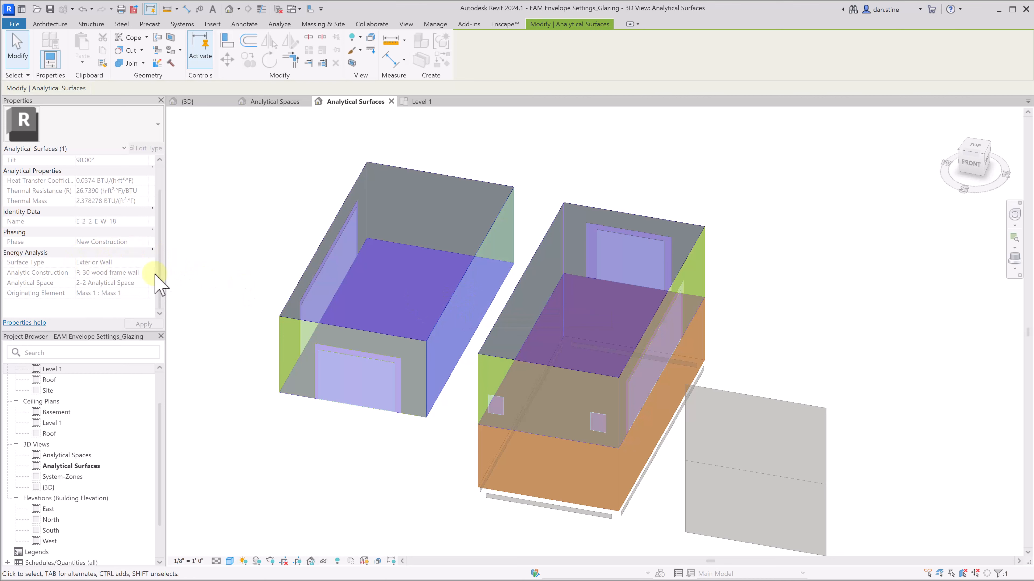
{"action": "left_click", "coordinate": [248, 387]}
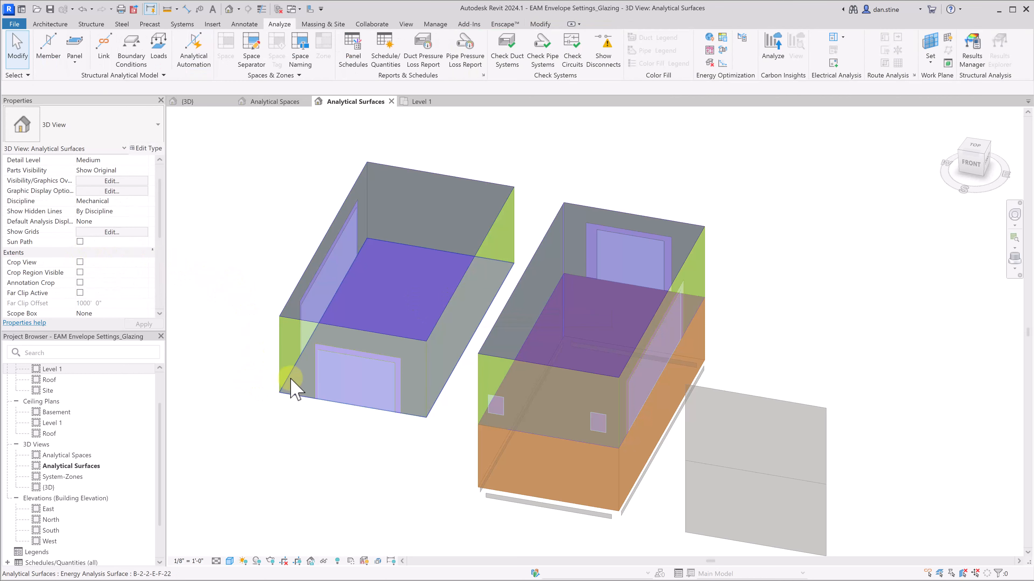
- Examine the mass's floor surface properties and check the Ground Plane in Energy Settings, cancelling the dialog without changes
{"action": "left_click", "coordinate": [291, 380]}
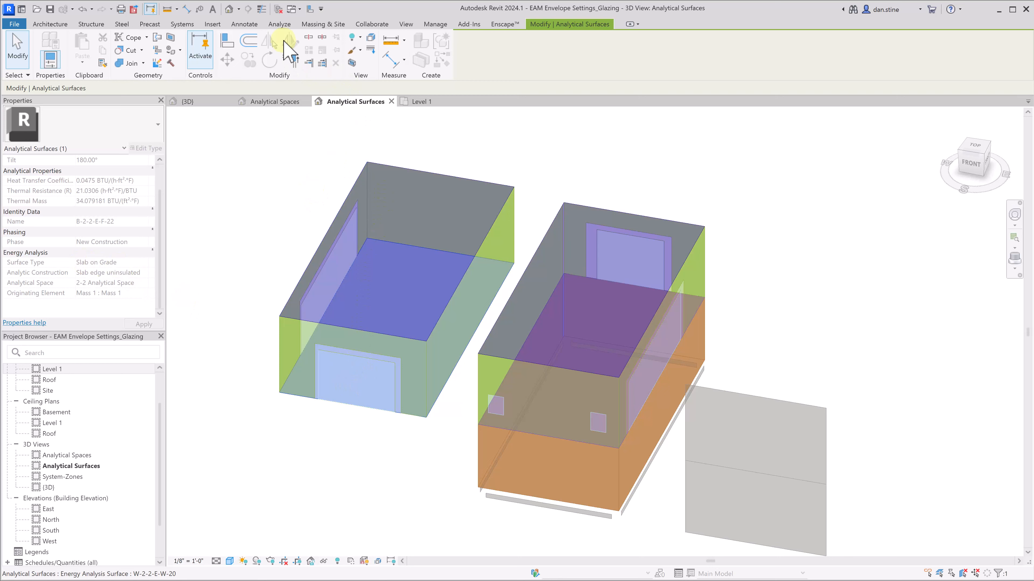
{"action": "left_click", "coordinate": [280, 24]}
{"action": "left_click", "coordinate": [743, 37]}
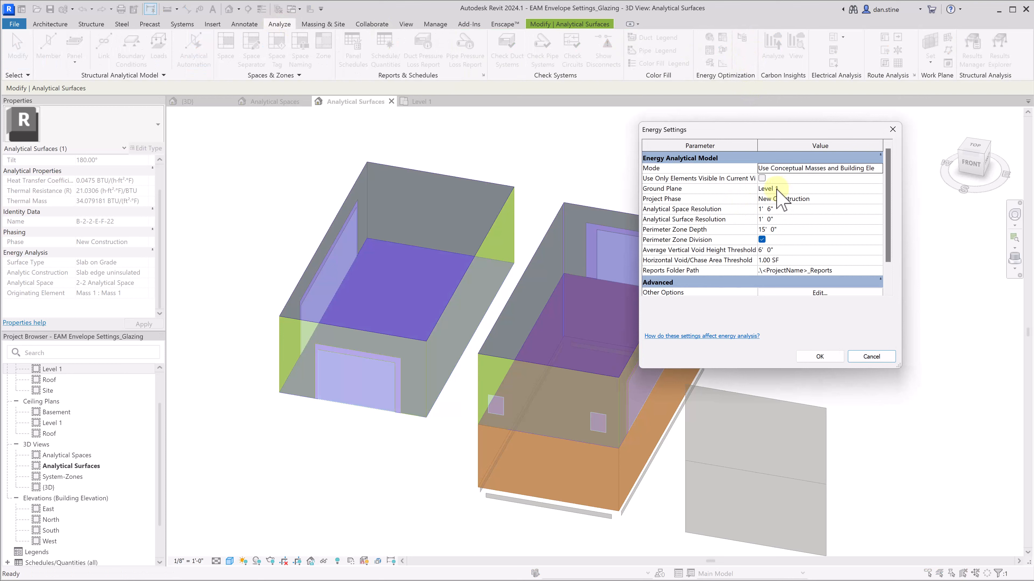
{"action": "left_click", "coordinate": [871, 357]}
{"action": "left_click", "coordinate": [374, 422]}
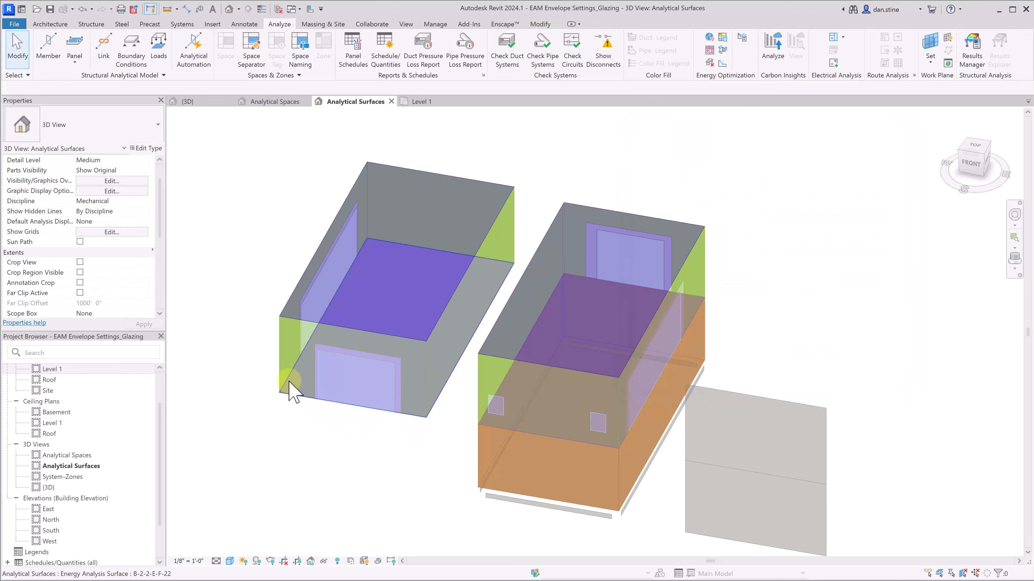
{"action": "left_click", "coordinate": [290, 391]}
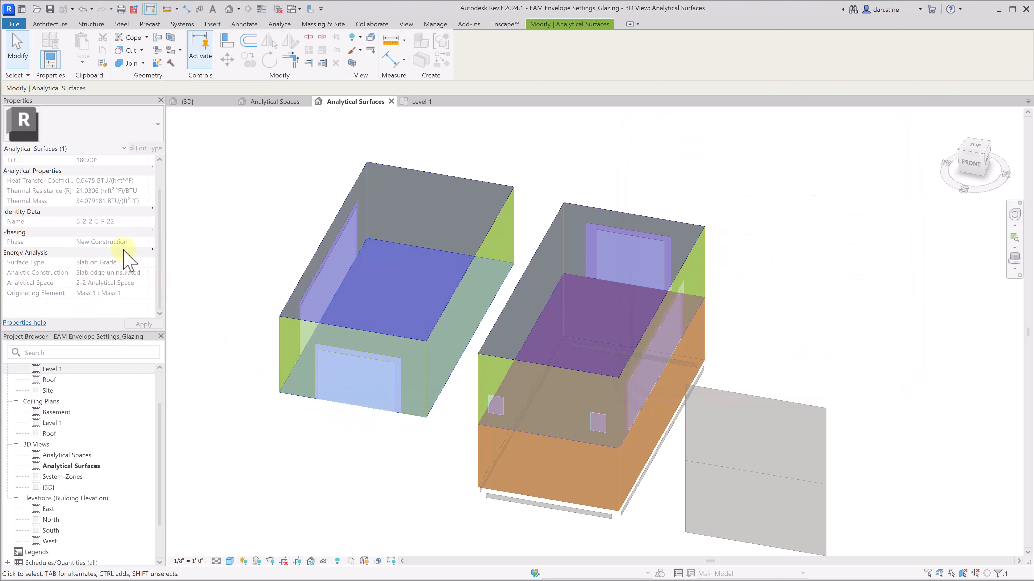
{"action": "scroll", "coordinate": [128, 260], "scroll_direction": "up", "scroll_amount": 1}
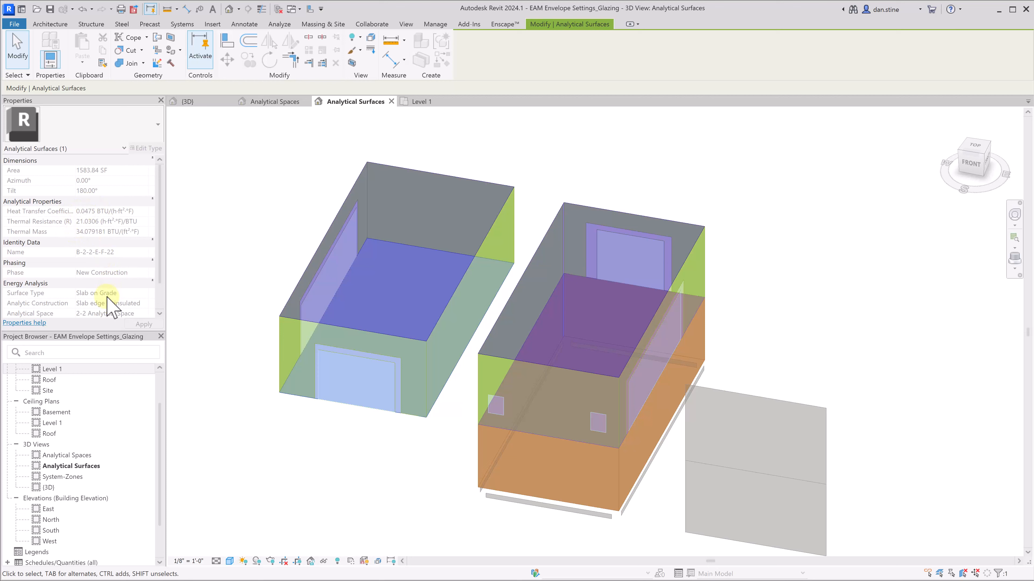
{"action": "left_click", "coordinate": [249, 369]}
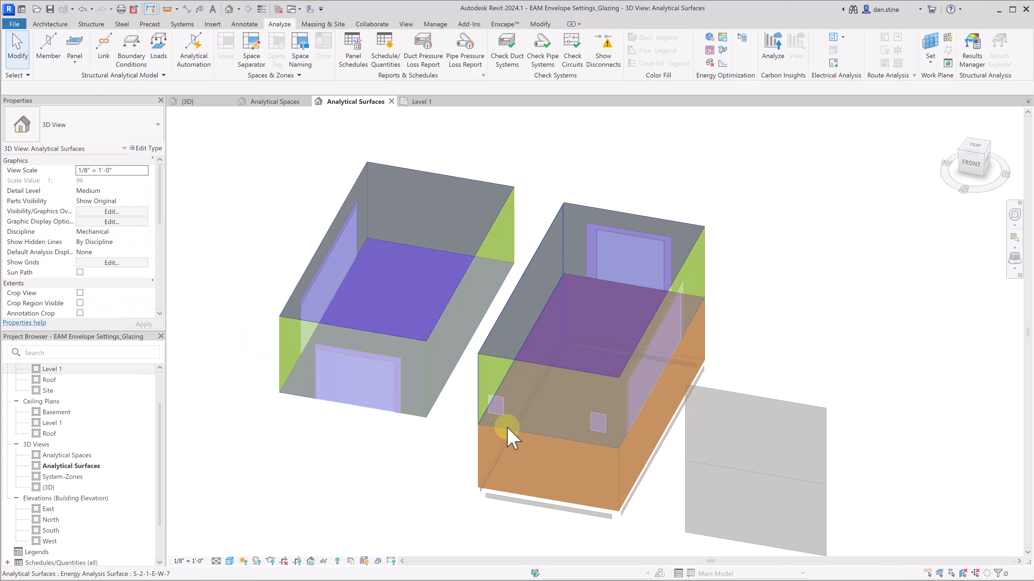
- Examine the surface types and analytic constructions of the brick building's Level 1 floor and basement floor surfaces
{"action": "left_click", "coordinate": [507, 390]}
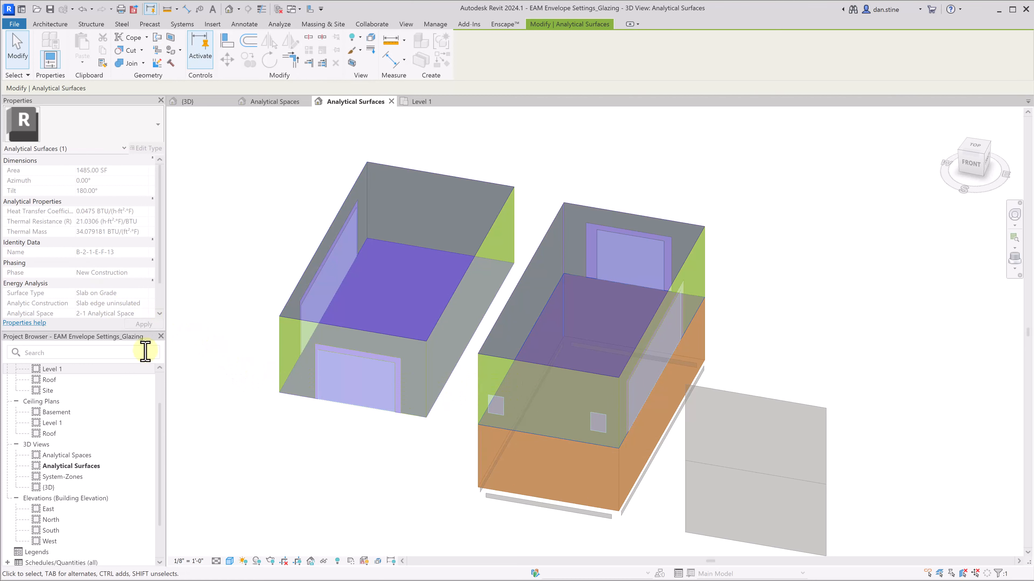
{"action": "left_click", "coordinate": [285, 440]}
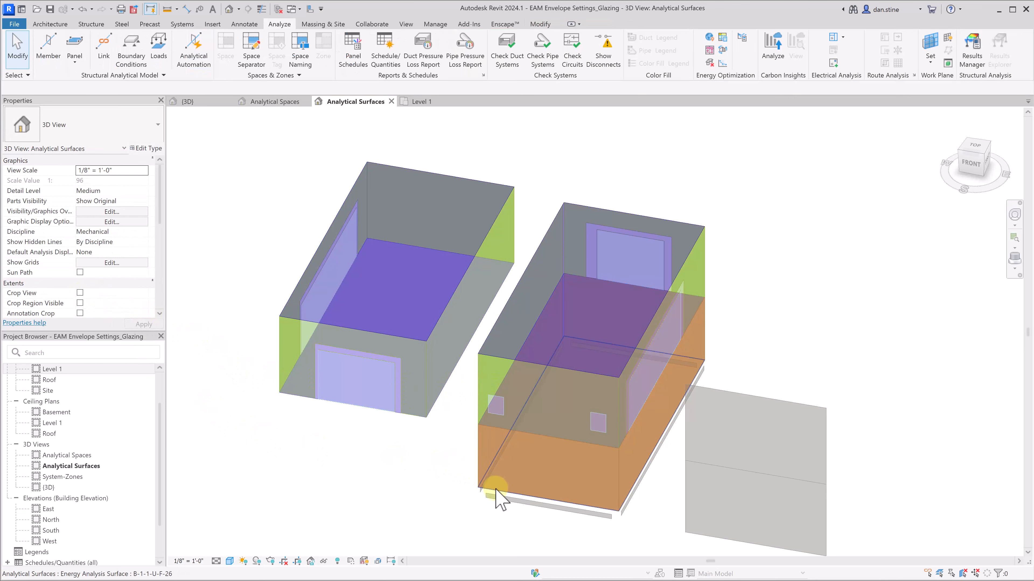
{"action": "left_click", "coordinate": [494, 490]}
{"action": "left_click", "coordinate": [468, 491]}
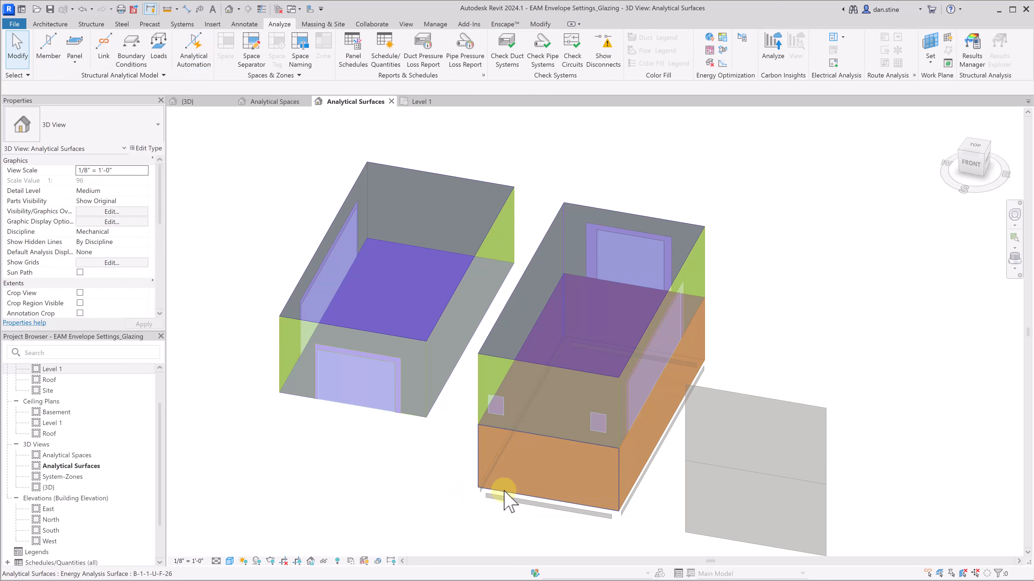
{"action": "left_click", "coordinate": [495, 484]}
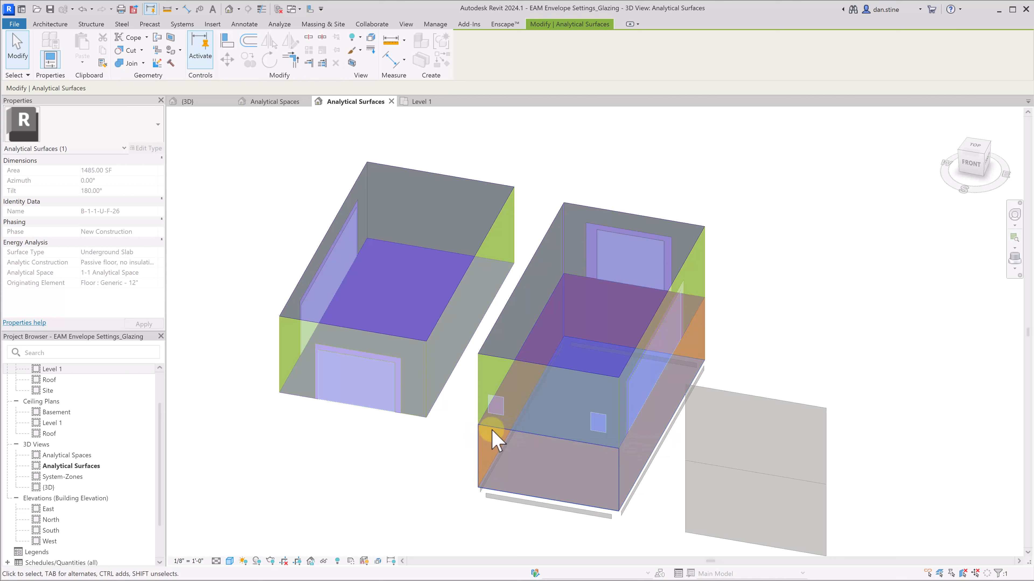
{"action": "left_click", "coordinate": [439, 448]}
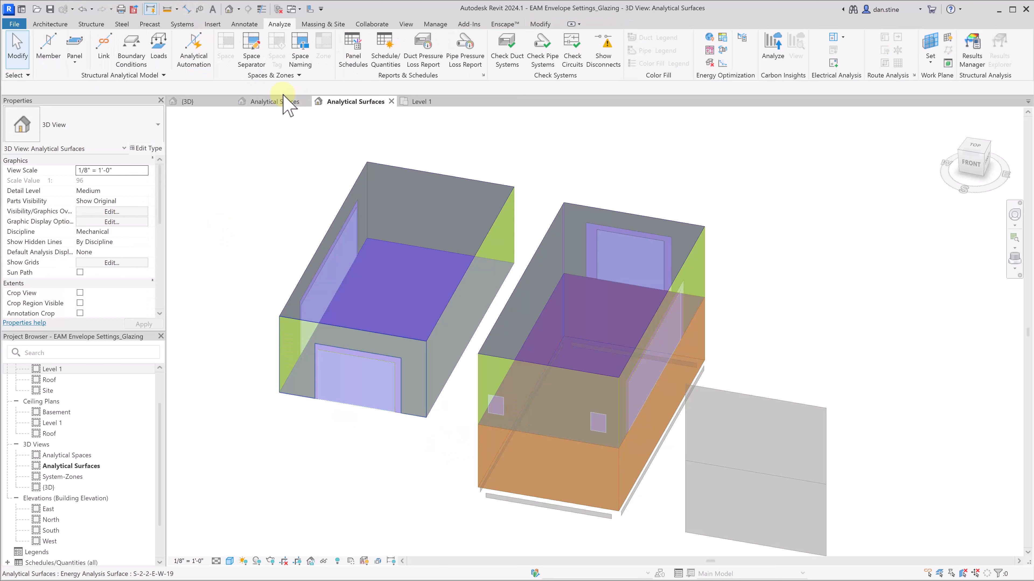
- Move the mass and its curtain walls against the brick building's west wall in the Level 1 plan, and check the placement in 3D
{"action": "left_click", "coordinate": [193, 104]}
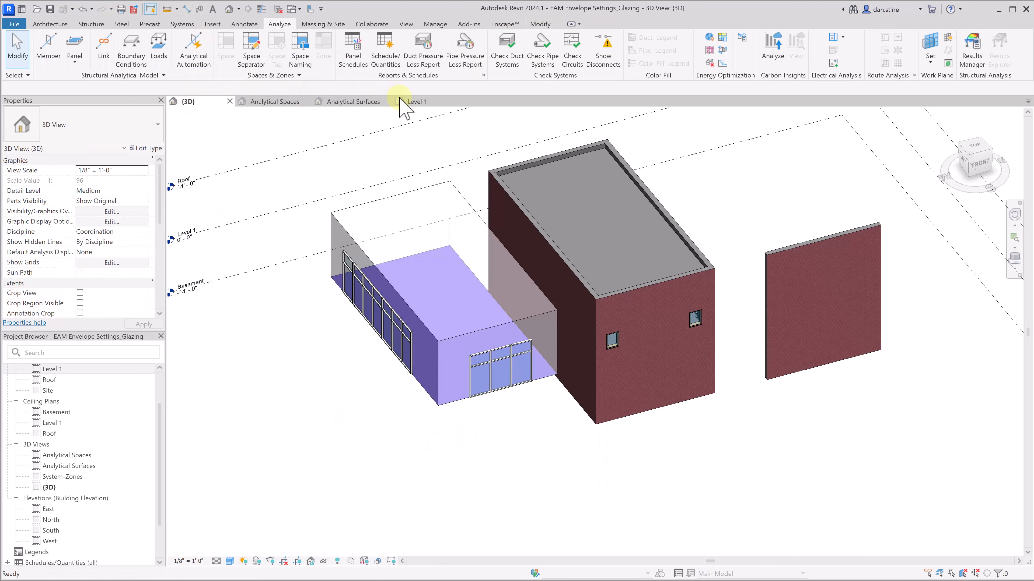
{"action": "left_click", "coordinate": [412, 101]}
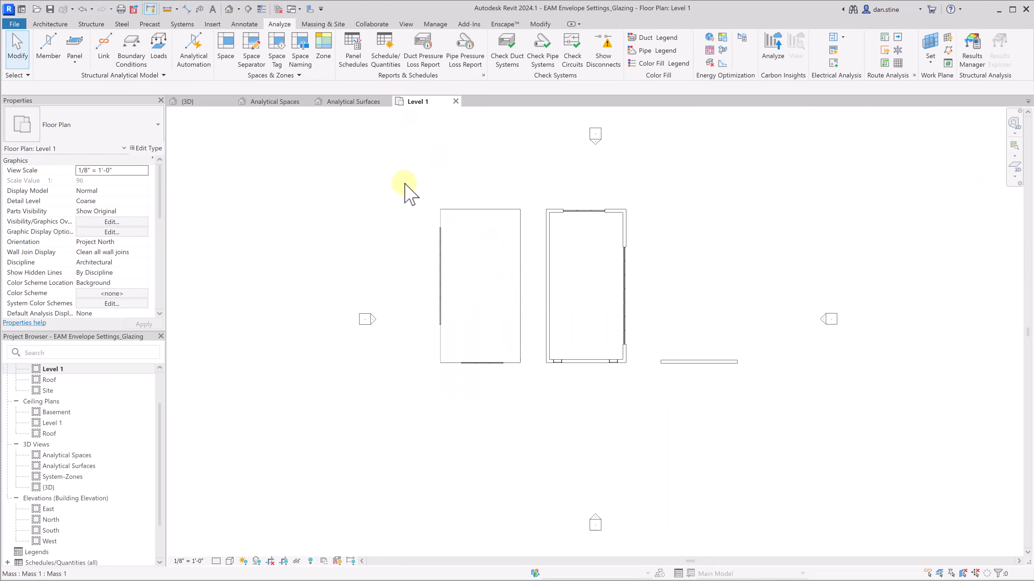
{"action": "left_click_drag", "start_coordinate": [405, 186], "coordinate": [530, 393]}
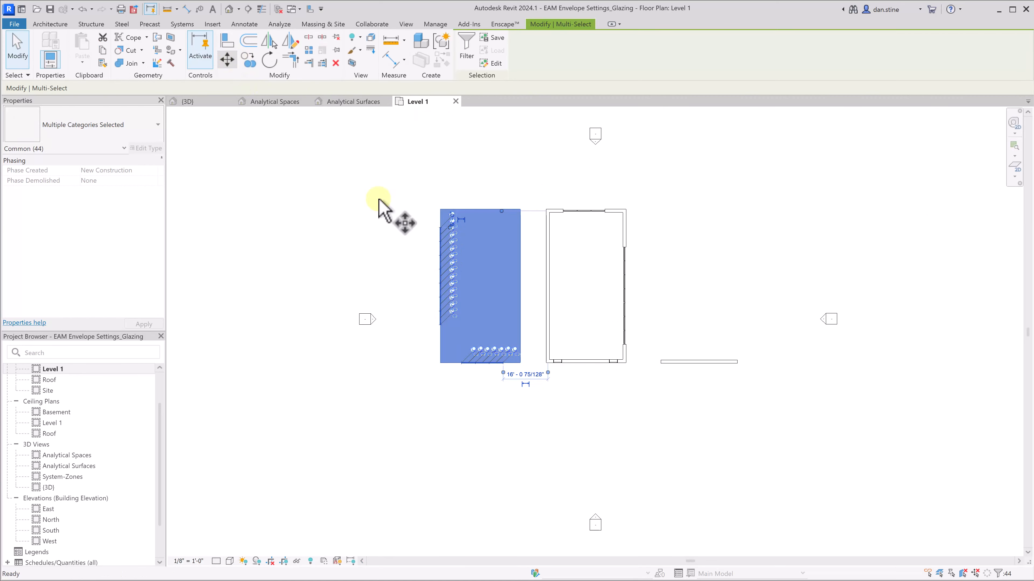
{"action": "left_click", "coordinate": [521, 362]}
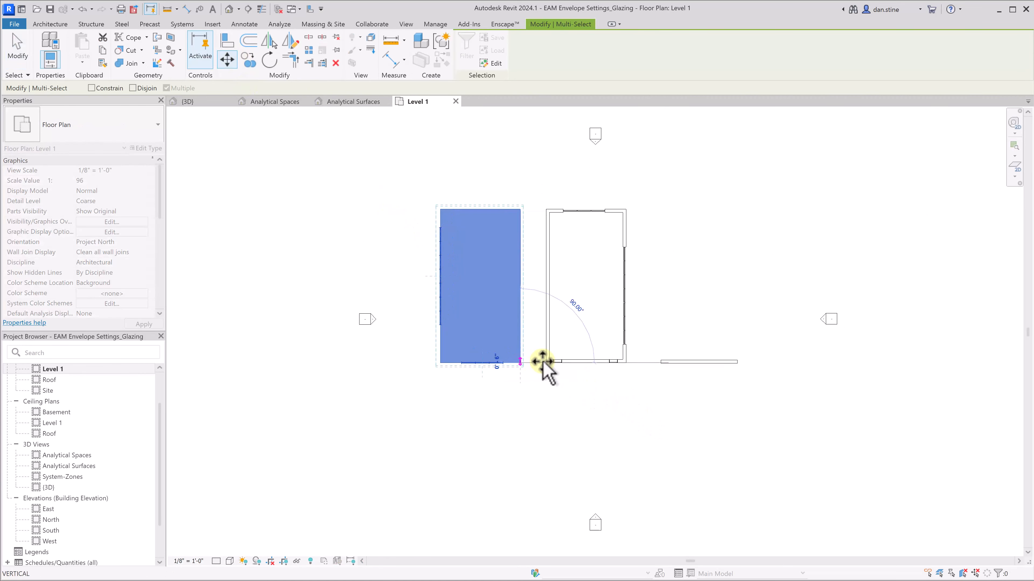
{"action": "left_click", "coordinate": [547, 362]}
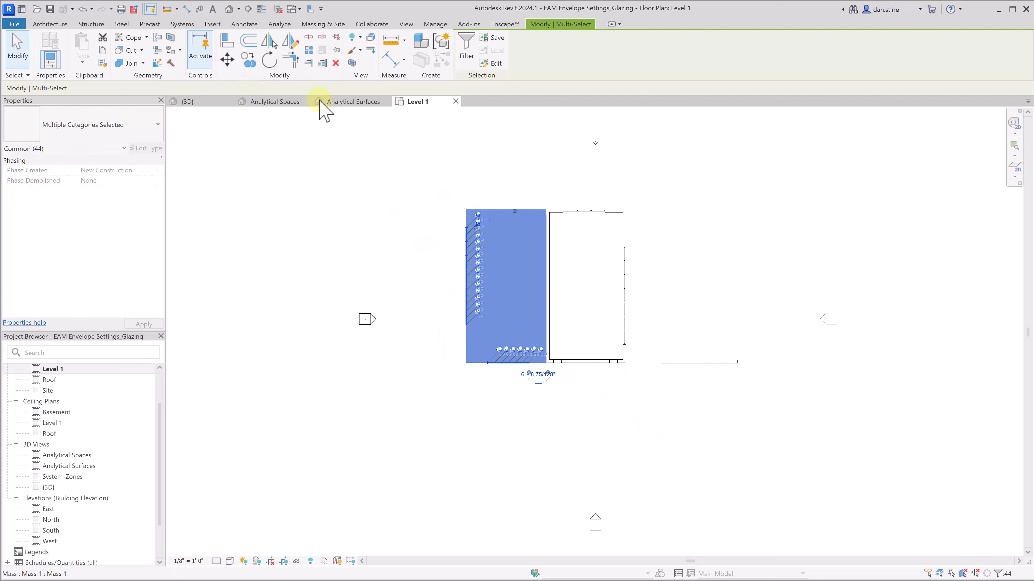
{"action": "left_click", "coordinate": [212, 104]}
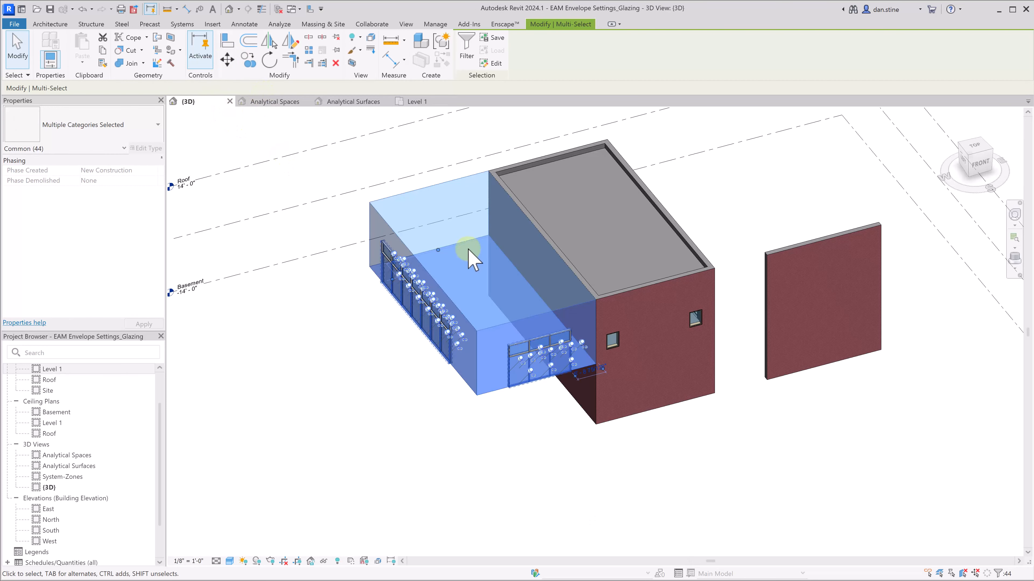
{"action": "left_click", "coordinate": [458, 91]}
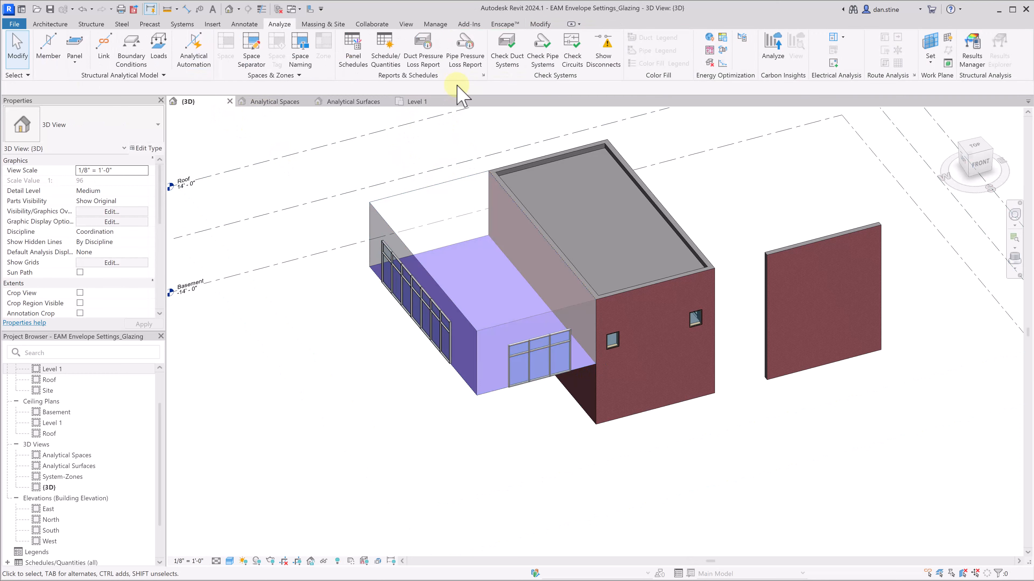
- Delete the existing energy model geometry and create a new energy analytical model from the adjoining buildings
{"action": "left_click", "coordinate": [442, 25]}
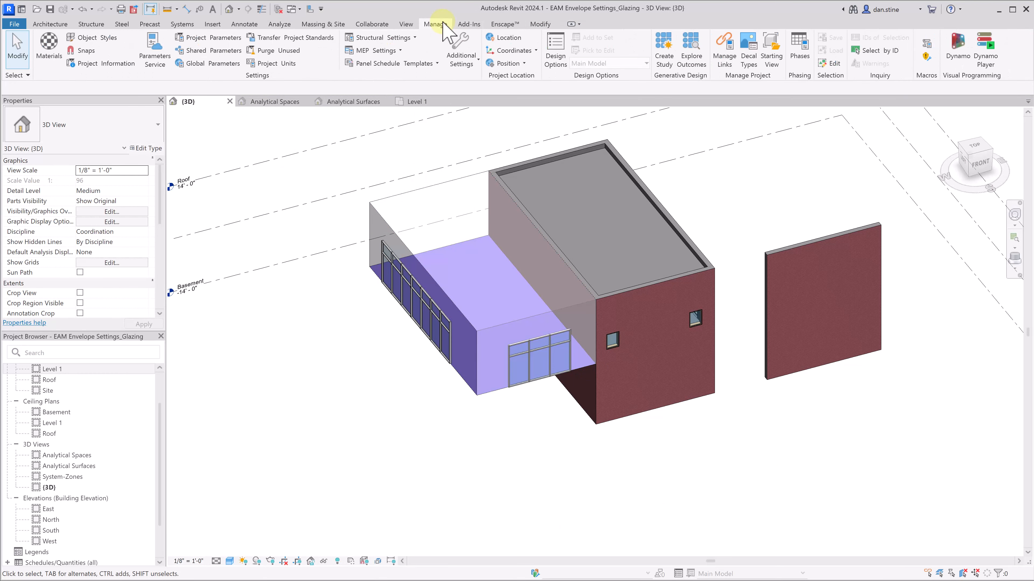
{"action": "left_click", "coordinate": [281, 26]}
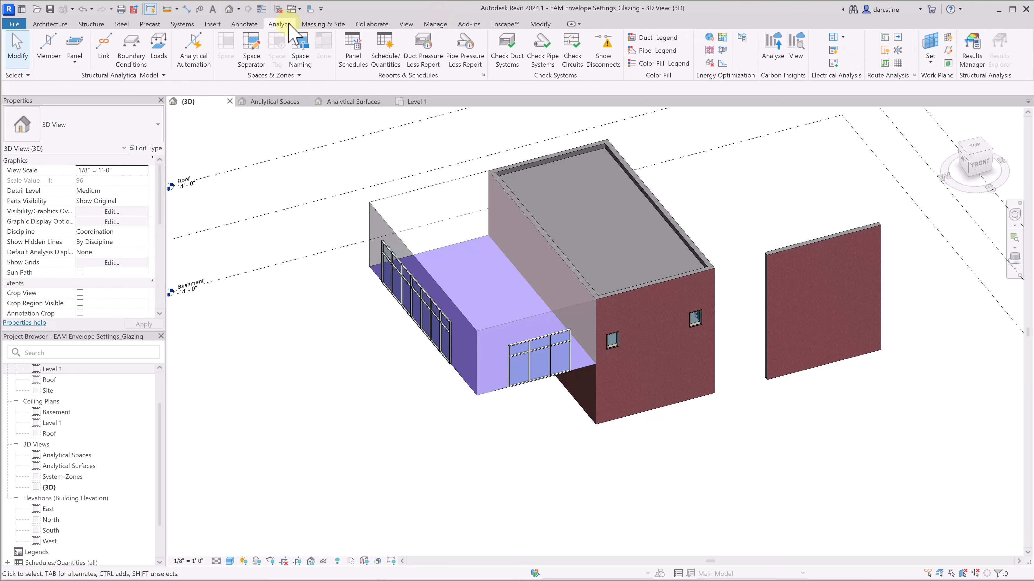
{"action": "left_click", "coordinate": [709, 63]}
{"action": "left_click", "coordinate": [725, 295]}
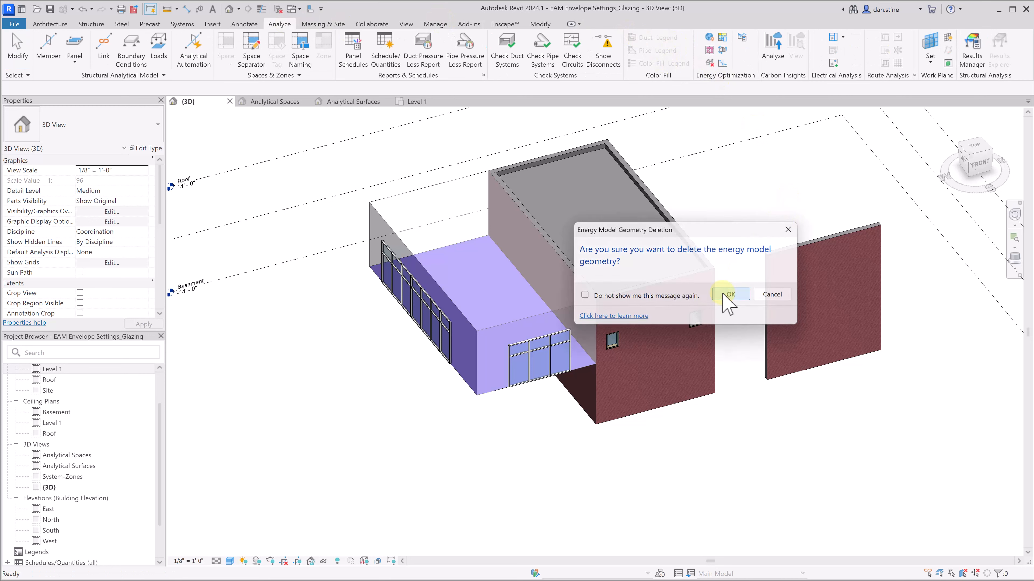
{"action": "left_click", "coordinate": [709, 64]}
{"action": "left_click", "coordinate": [730, 297]}
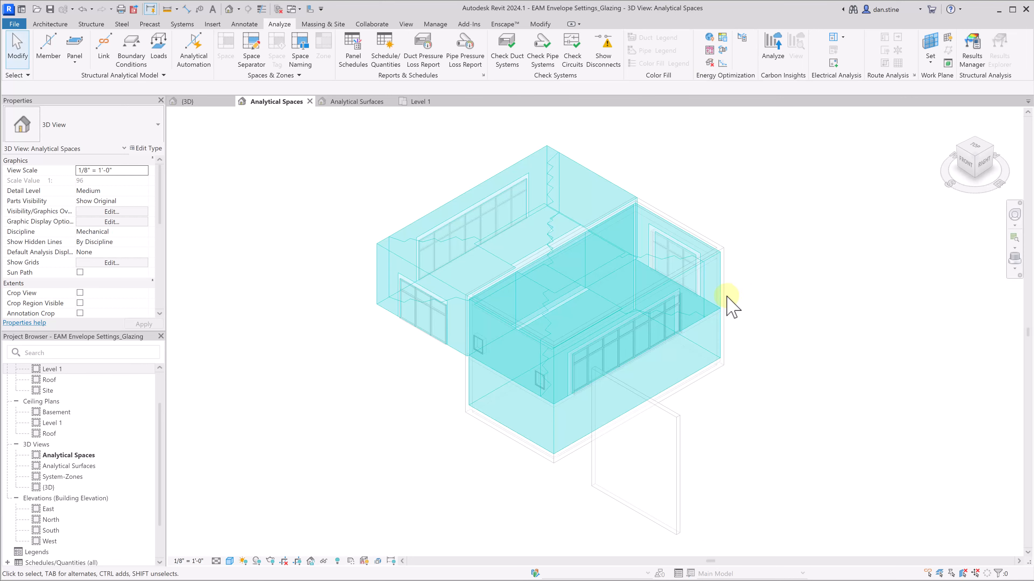
- Examine the energy analysis properties of the wall surface shared by the mass and the brick building in Analytical Surfaces
{"action": "left_click", "coordinate": [374, 102]}
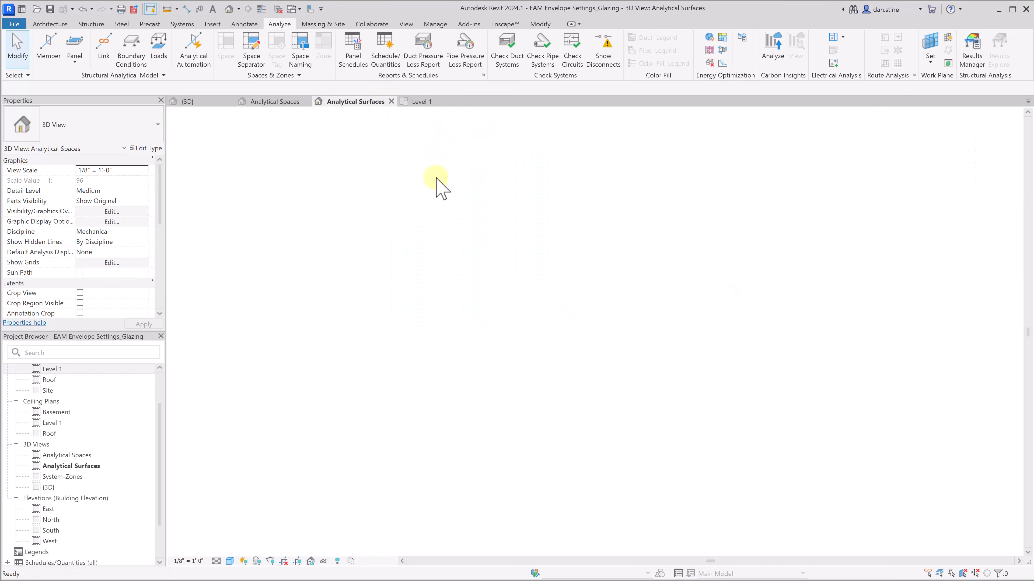
{"action": "mouse_move", "coordinate": [451, 415]}
{"action": "middle_mouse_down", "text": "shift"}
{"action": "mouse_move", "coordinate": [529, 423]}
{"action": "mouse_move", "coordinate": [562, 379]}
{"action": "middle_mouse_up", "text": "shift"}
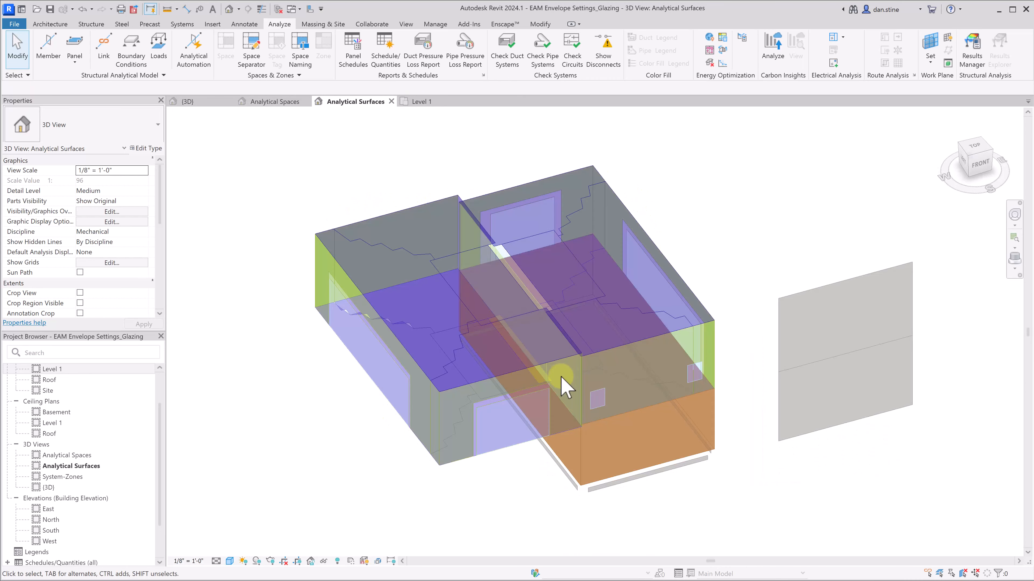
{"action": "left_click", "coordinate": [566, 341]}
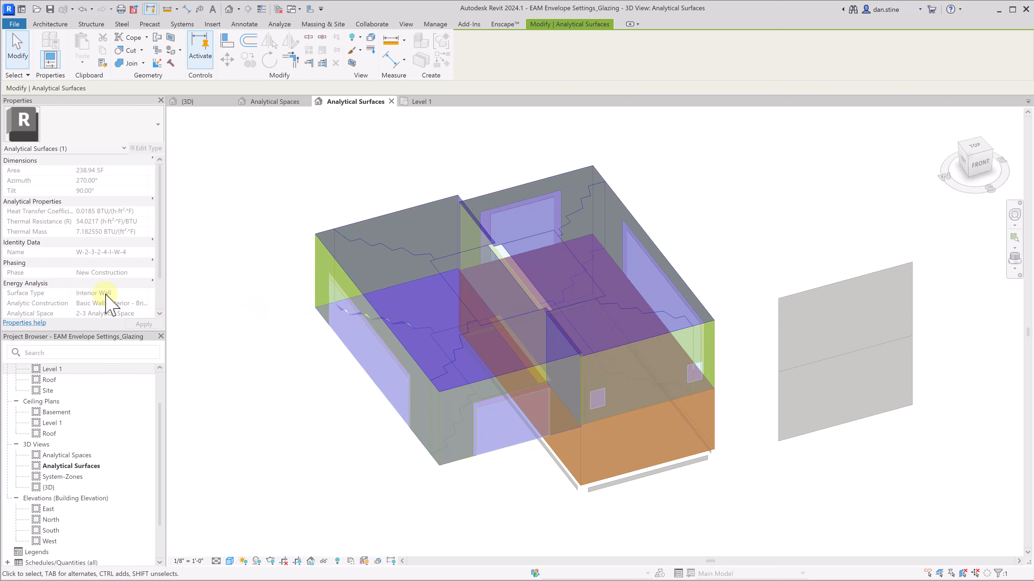
{"action": "middle_click_drag", "start_coordinate": [474, 399], "coordinate": [382, 379], "text": "shift"}
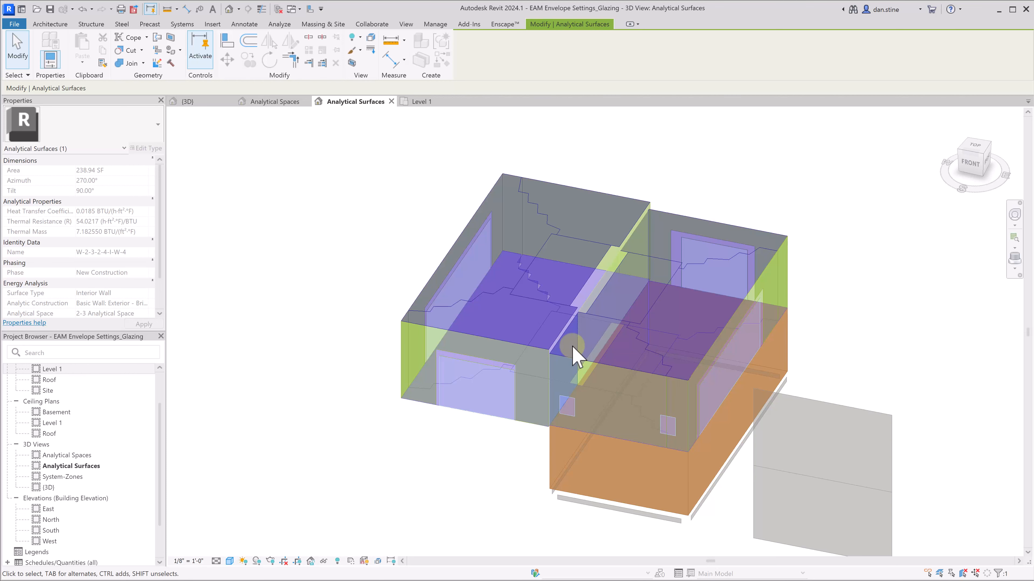
{"action": "scroll", "coordinate": [572, 355], "scroll_direction": "up", "scroll_amount": 2}
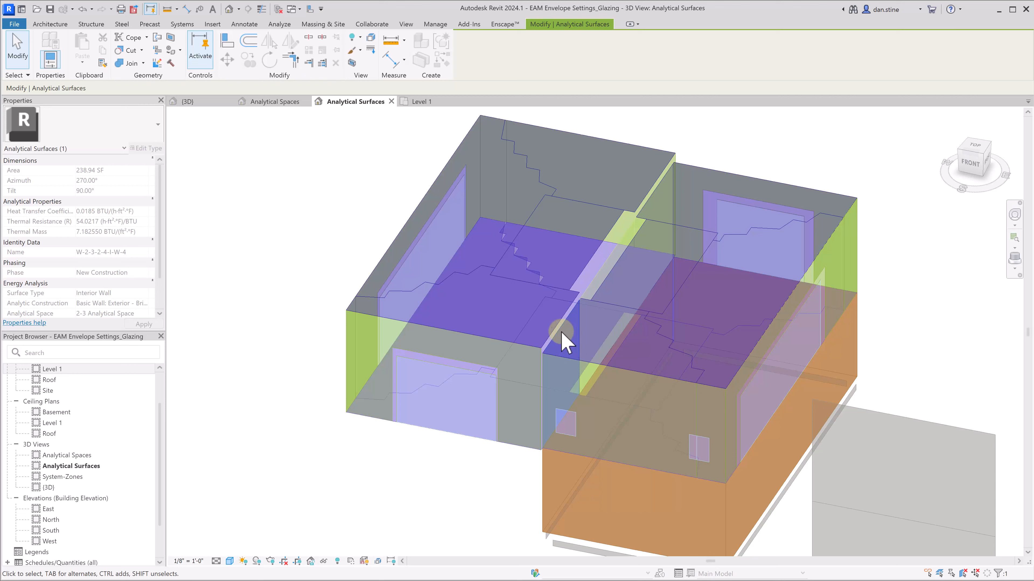
{"action": "left_click", "coordinate": [596, 302]}
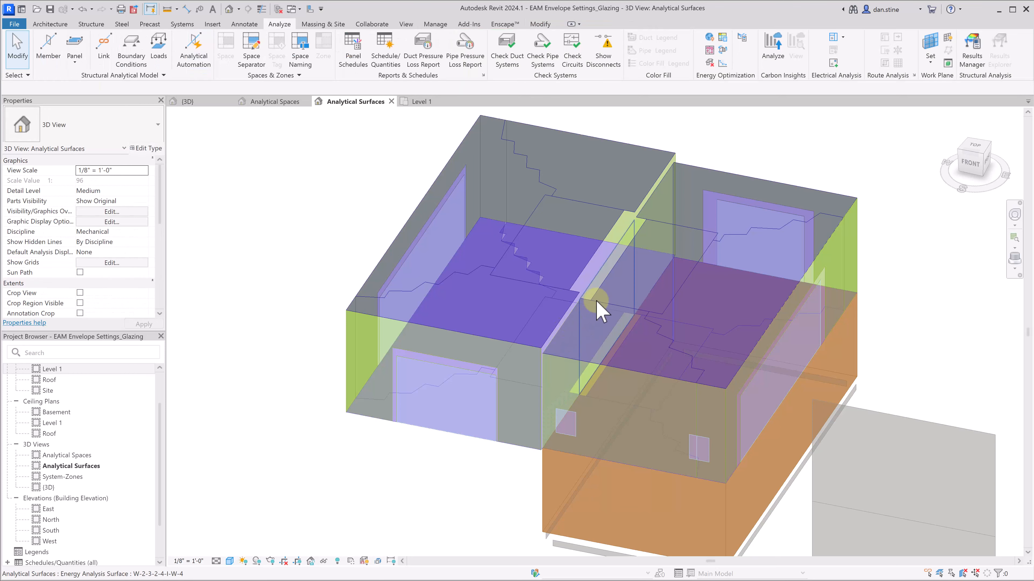
- Temporarily hide the brick building's roof surface next to the shared wall at the front of the building
{"action": "left_click", "coordinate": [586, 299]}
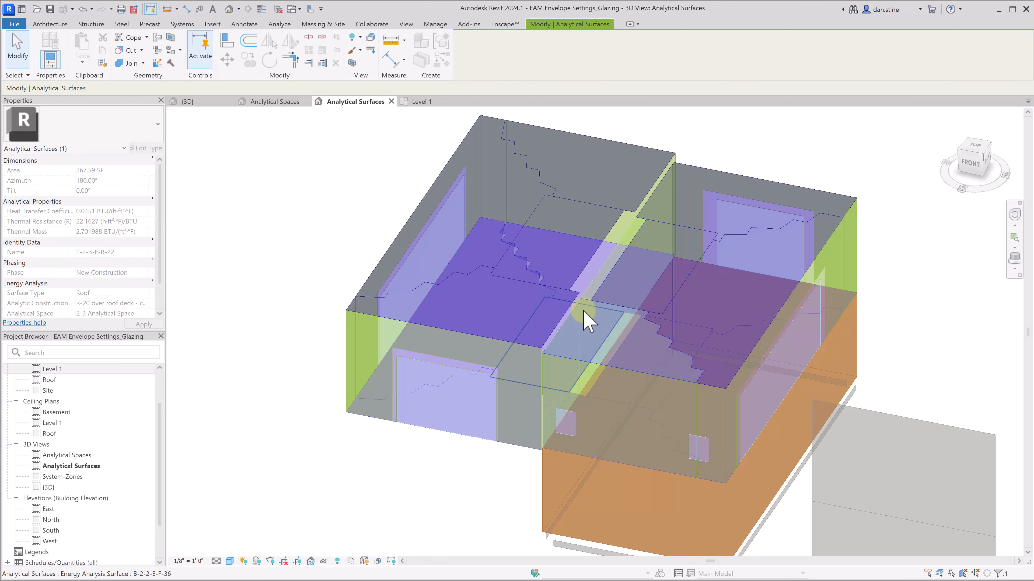
{"action": "left_click", "coordinate": [327, 562]}
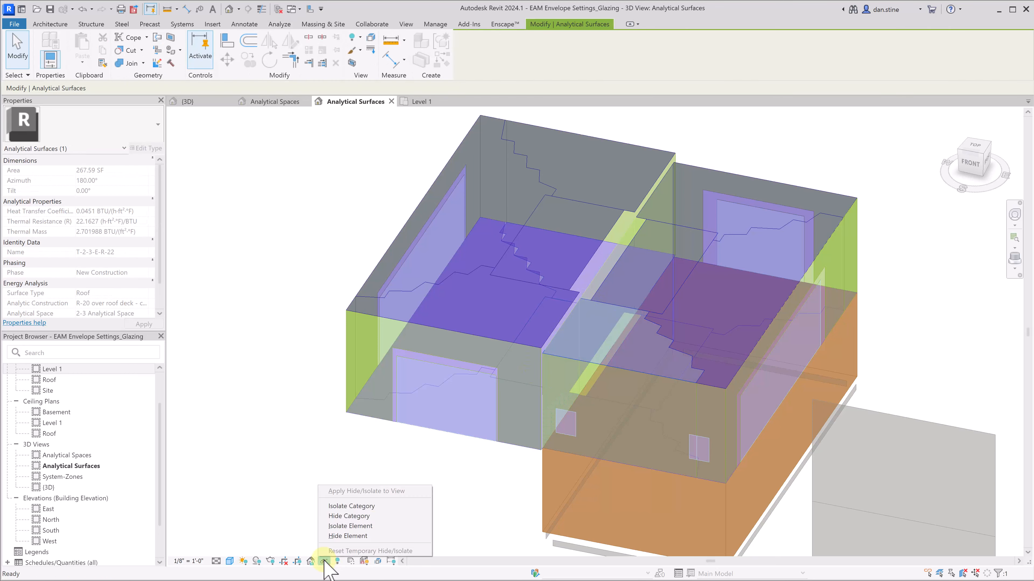
{"action": "left_click", "coordinate": [353, 536]}
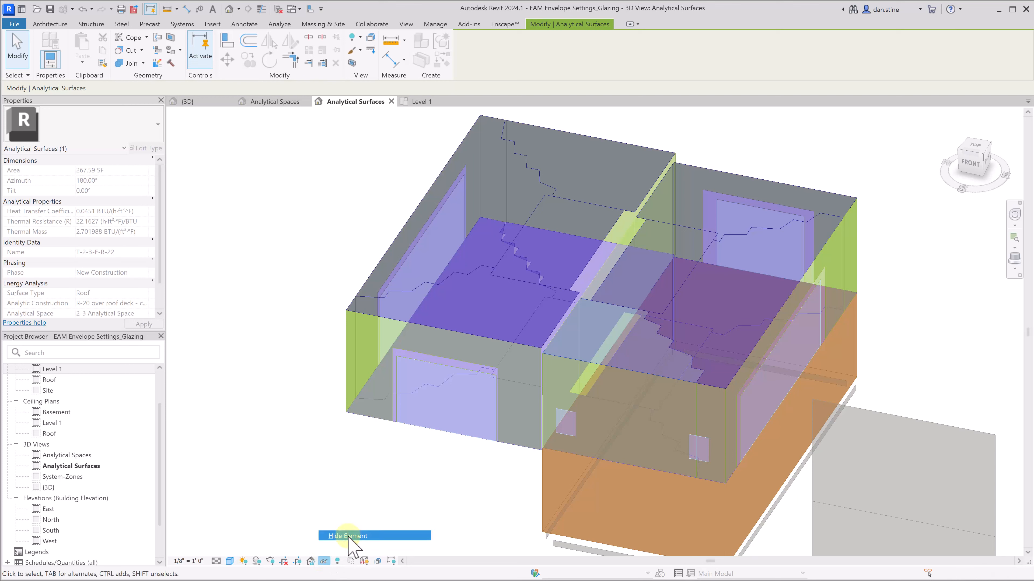
{"action": "left_click", "coordinate": [375, 514]}
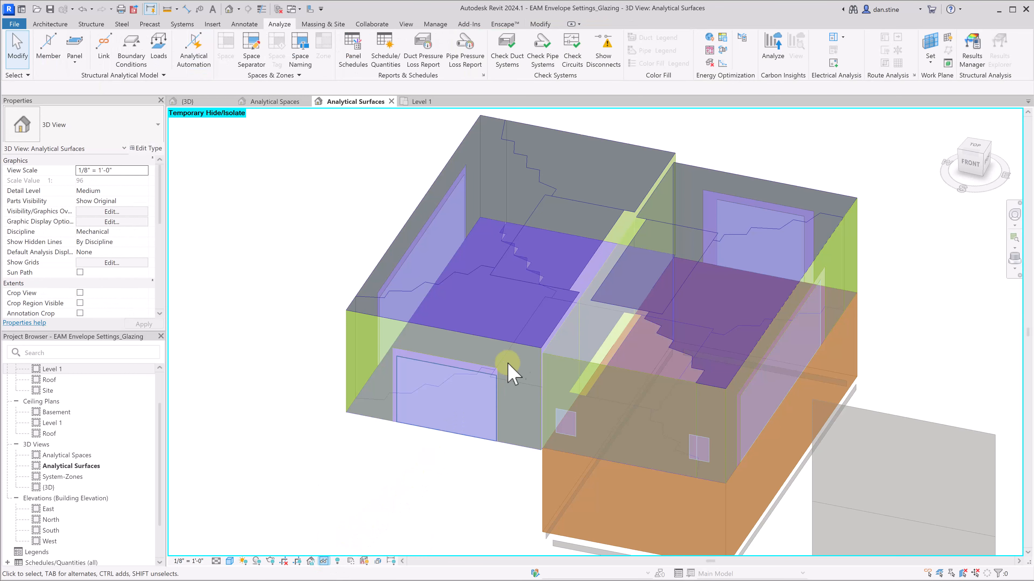
- Temporarily hide the mass's front roof surface and the brick building's large front exterior wall surface to expose the shared wall
{"action": "left_click", "coordinate": [547, 349]}
{"action": "left_click", "coordinate": [324, 561]}
{"action": "left_click", "coordinate": [353, 535]}
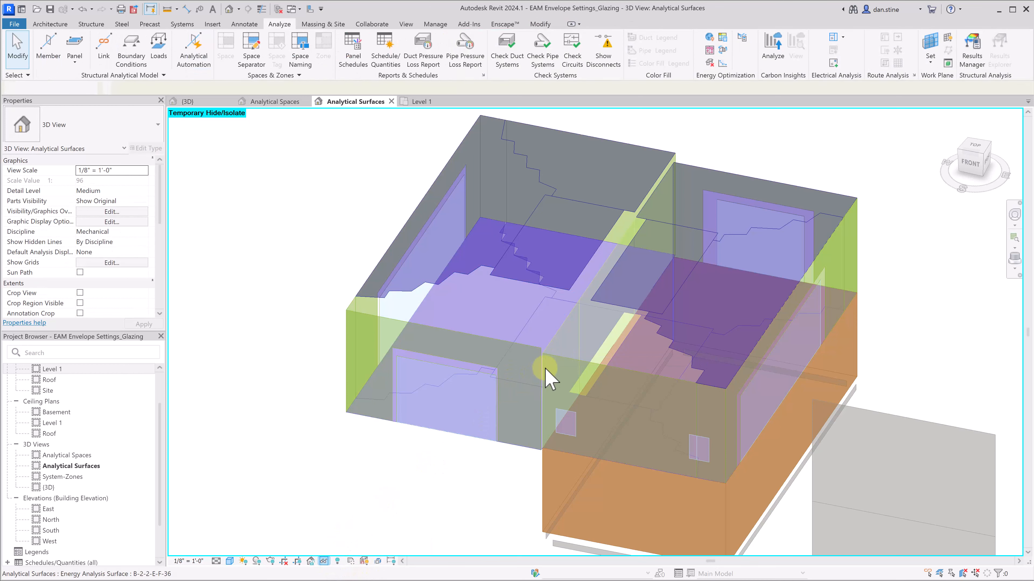
{"action": "left_click", "coordinate": [570, 366]}
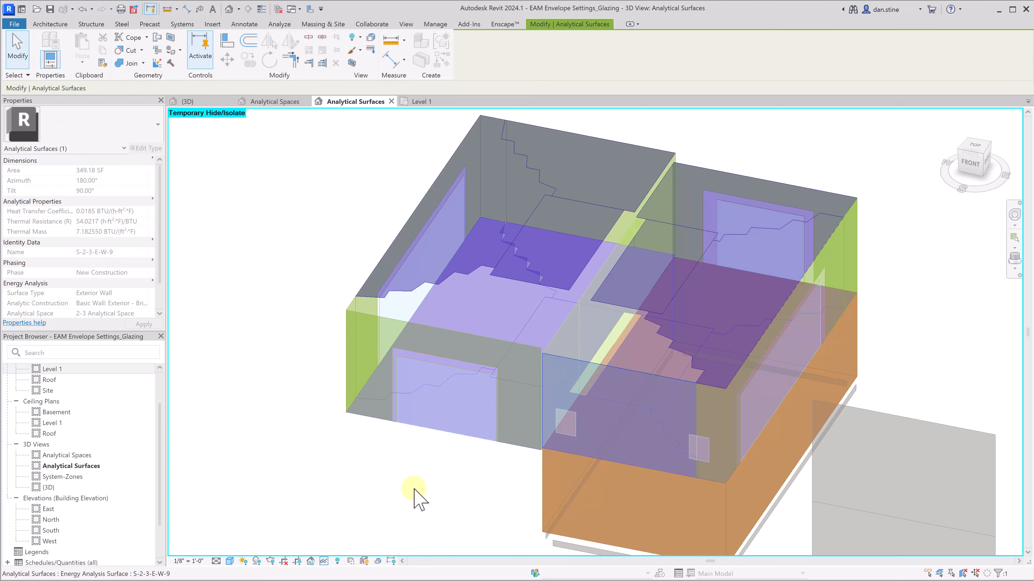
{"action": "left_click", "coordinate": [323, 561]}
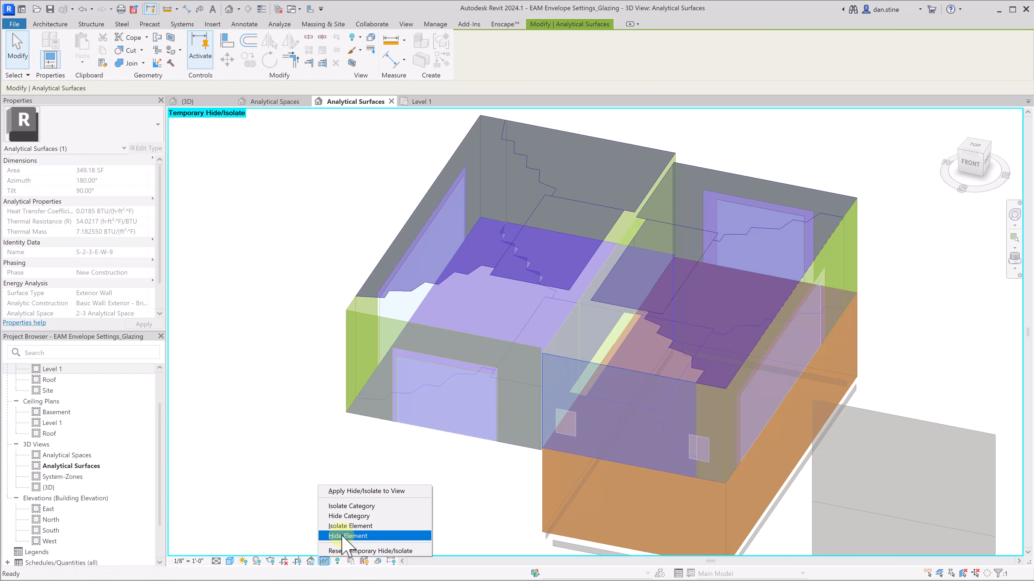
{"action": "left_click", "coordinate": [354, 535]}
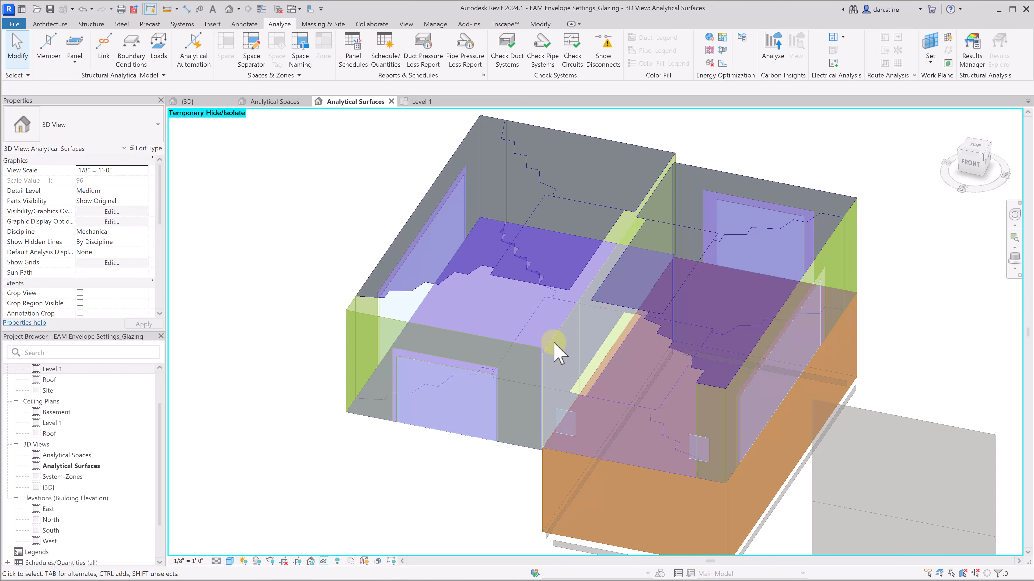
- Check the energy analysis properties of the front interior wall surface between the two buildings and temporarily hide that surface
{"action": "left_click", "coordinate": [550, 391]}
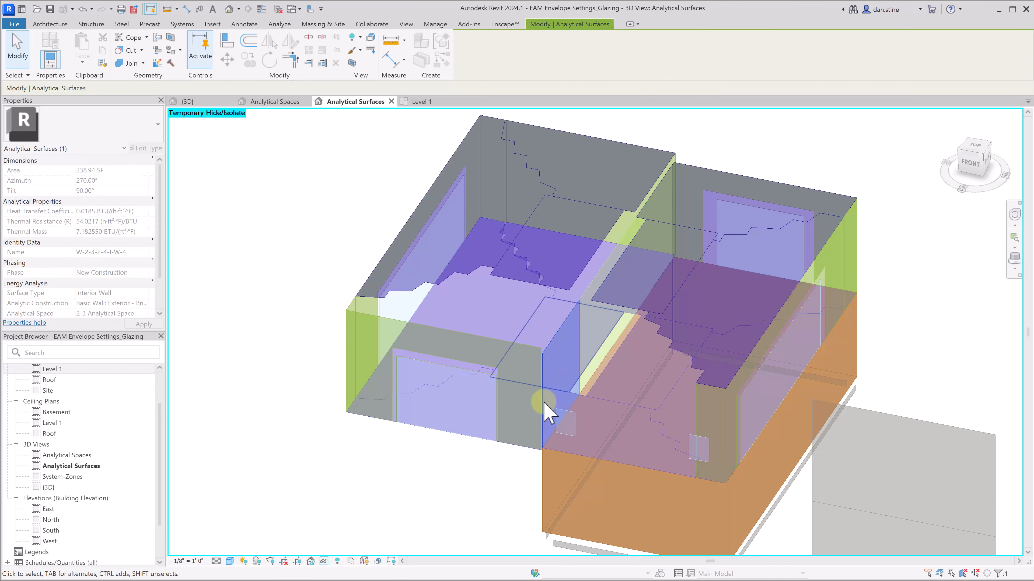
{"action": "left_click", "coordinate": [325, 561]}
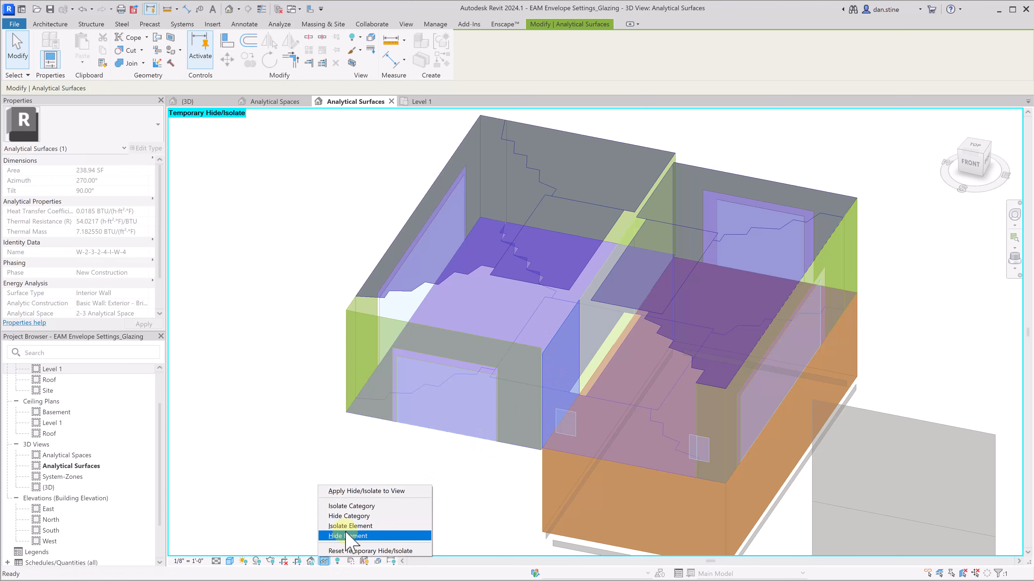
{"action": "left_click", "coordinate": [347, 536]}
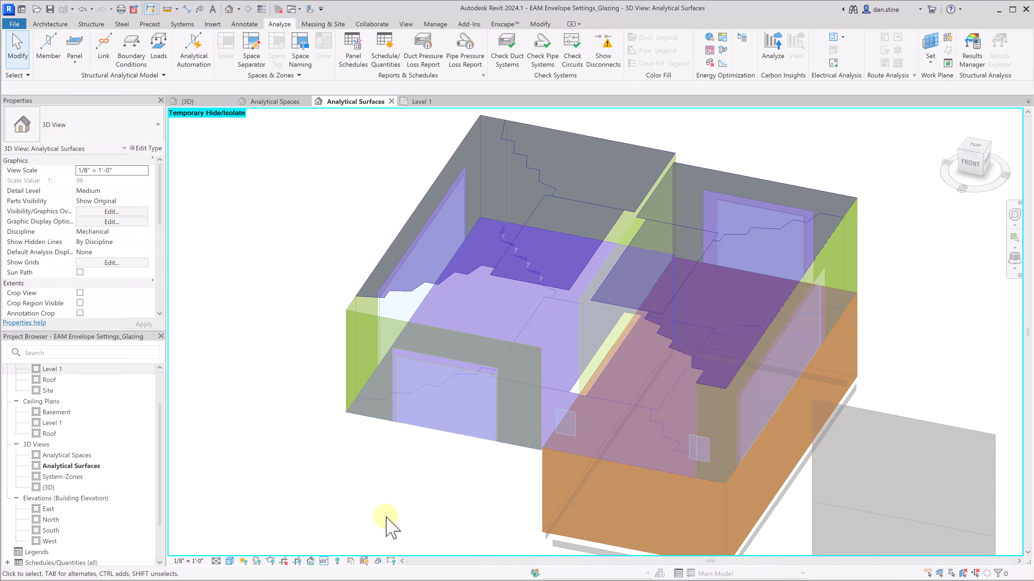
- Reset the temporary hide/isolate so all analytical surfaces of both buildings are displayed
{"action": "left_click", "coordinate": [324, 561]}
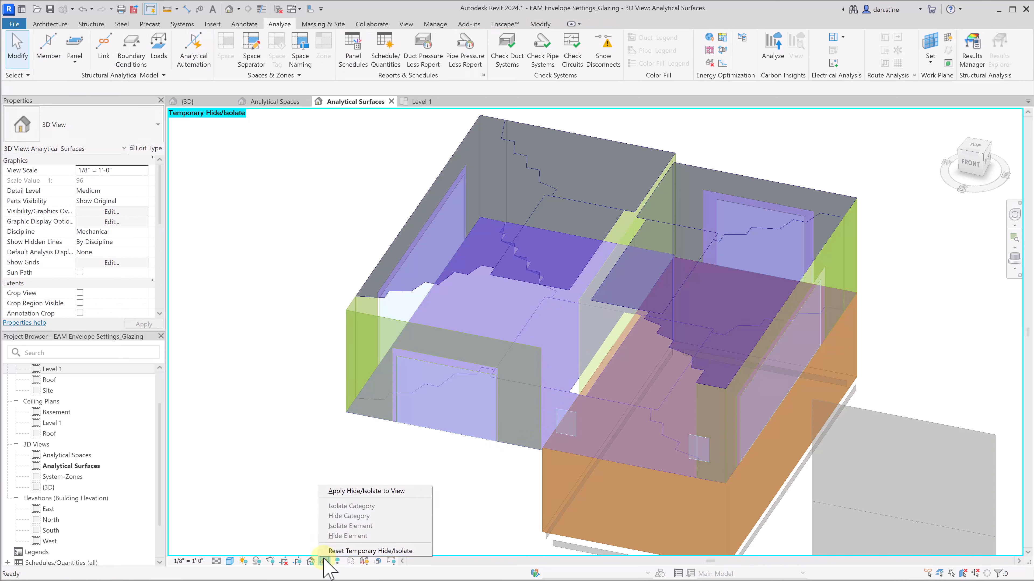
{"action": "left_click", "coordinate": [337, 550]}
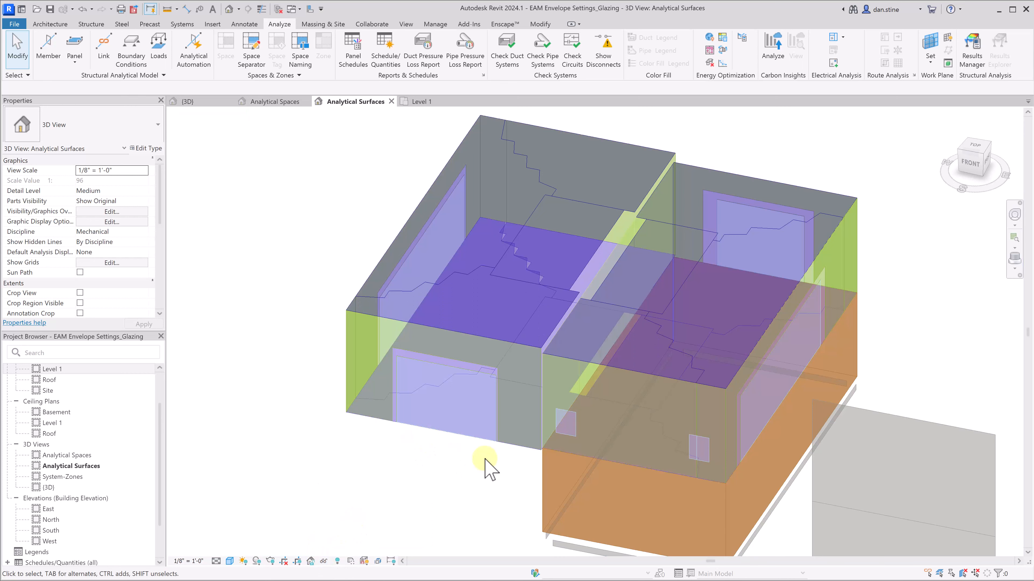
{"action": "scroll", "coordinate": [486, 450], "scroll_direction": "down", "scroll_amount": 1}
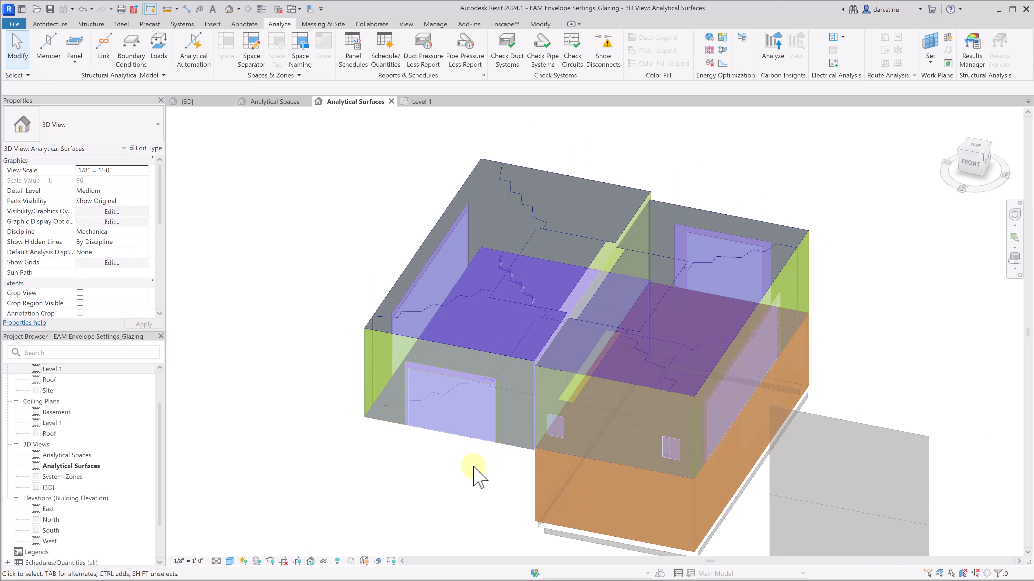
{"action": "middle_click_drag", "start_coordinate": [473, 467], "coordinate": [503, 444]}
{"action": "key", "text": "Caps_Lock"}
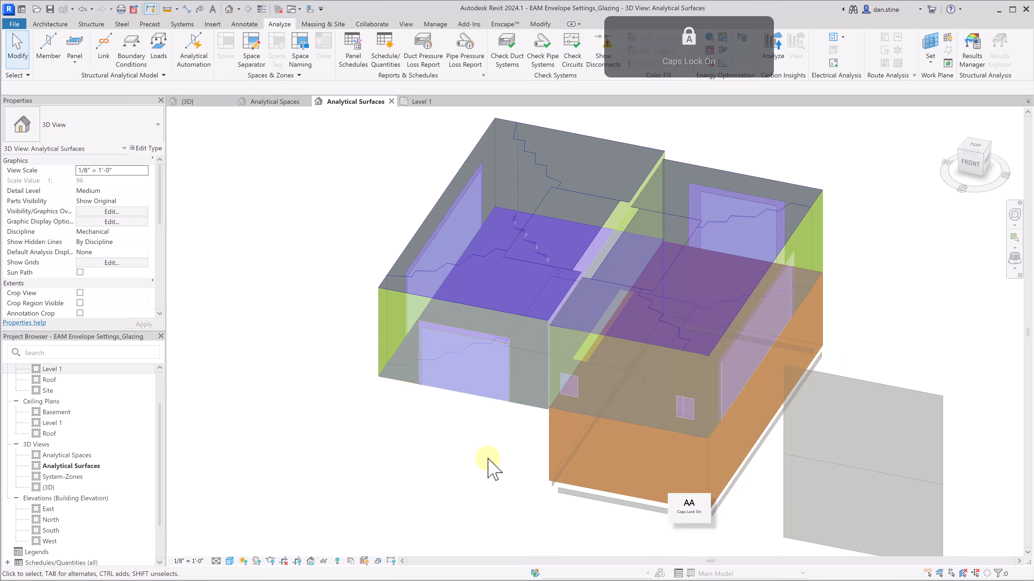